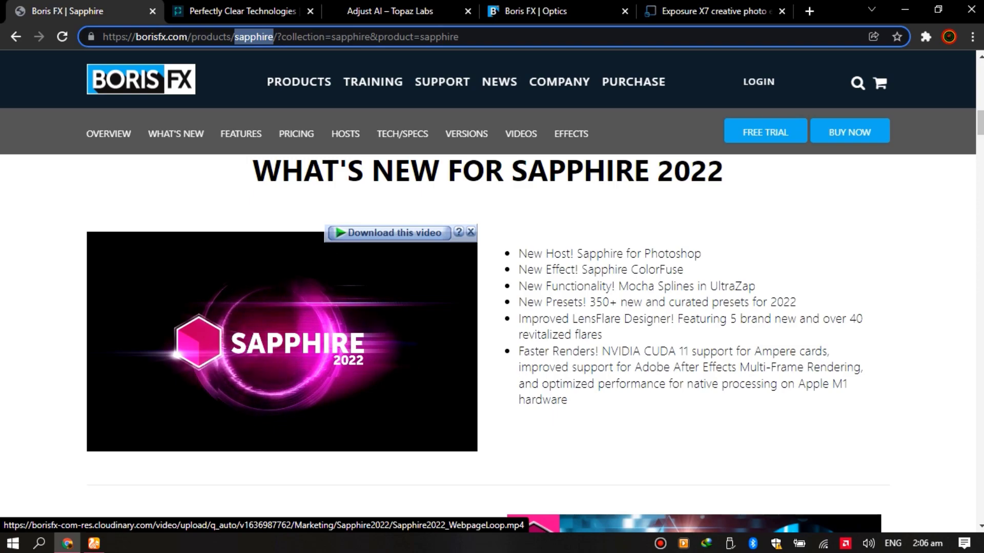
scroll(281, 339, down, 6)
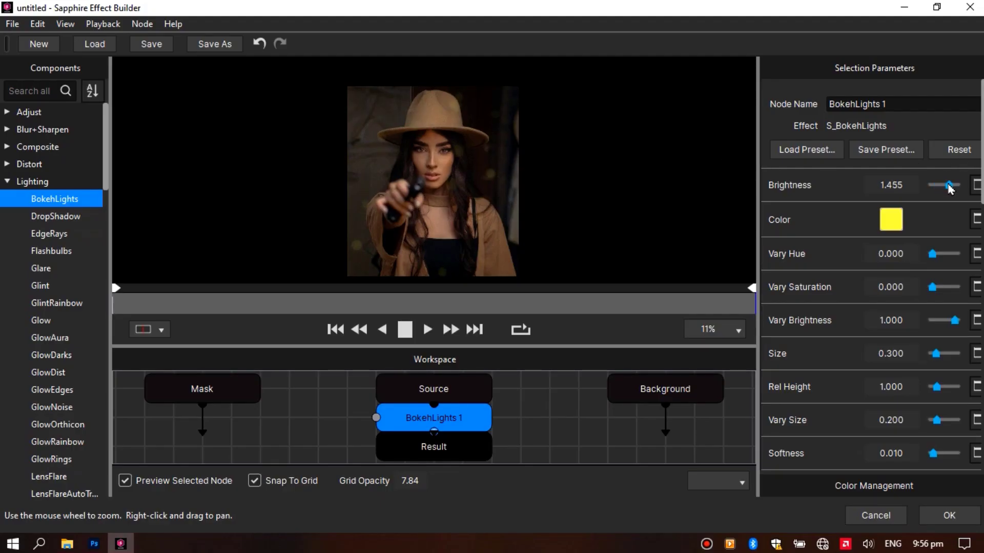
In Sapphire Effect Builder, try a red and a turquoise light colour for the BokehLights effect.
click(891, 220)
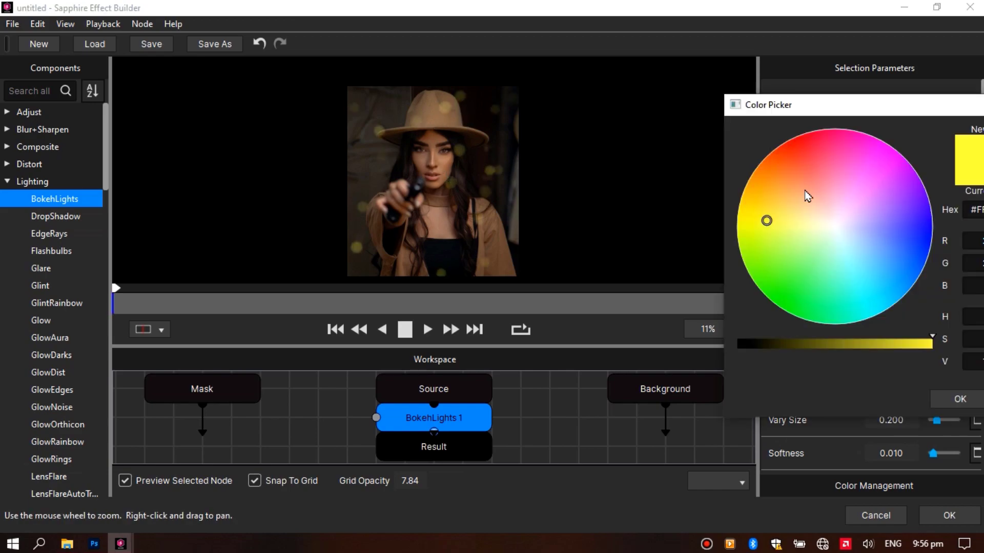
click(802, 162)
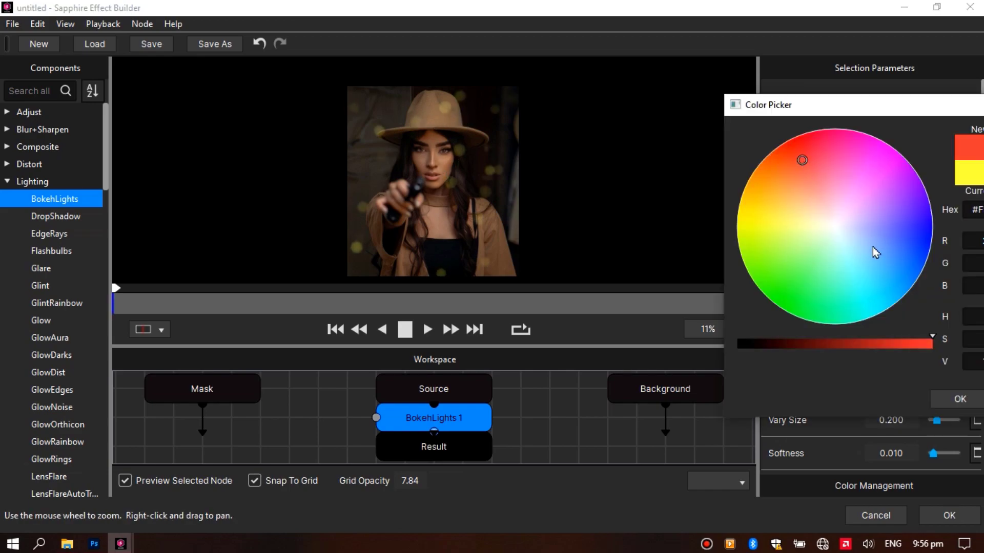
click(822, 264)
click(846, 283)
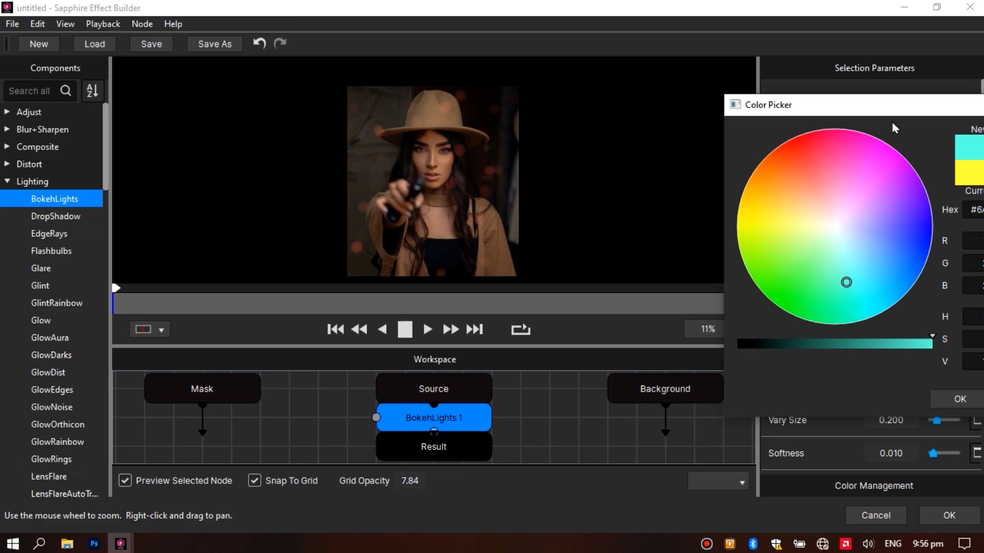
drag(871, 105, 600, 105)
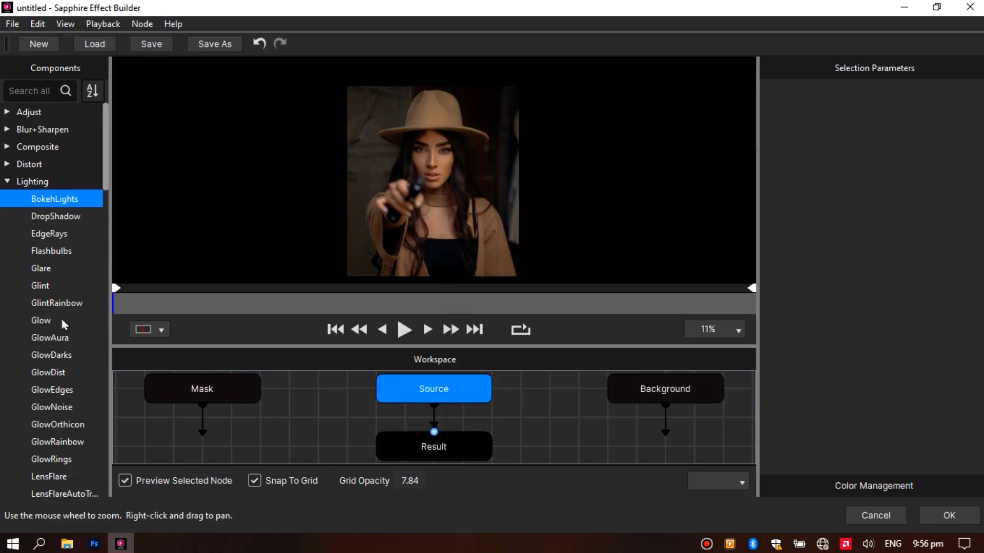
Try a Glow effect on the portrait by inserting it between the Source and Result nodes.
drag(44, 325, 433, 420)
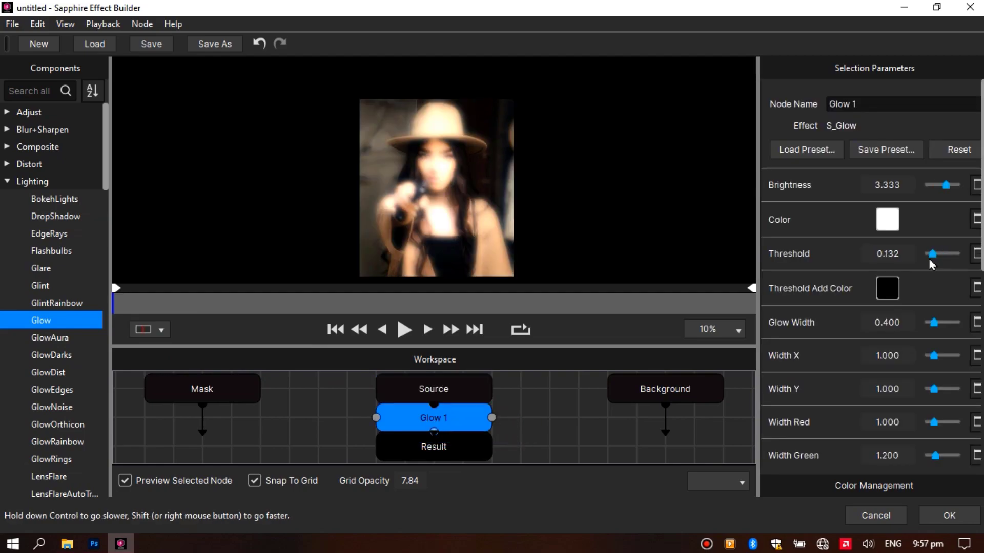
scroll(500, 162, up, 1)
scroll(500, 162, up, 3)
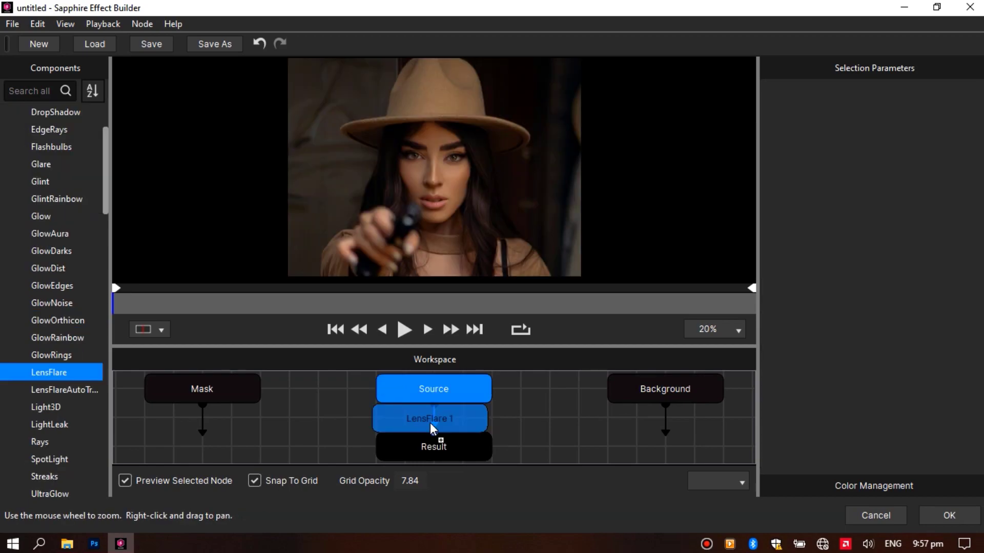
Insert a LensFlare effect between the Source and Result nodes and shift the flare's hotspot along X toward the right.
drag(430, 423, 429, 423)
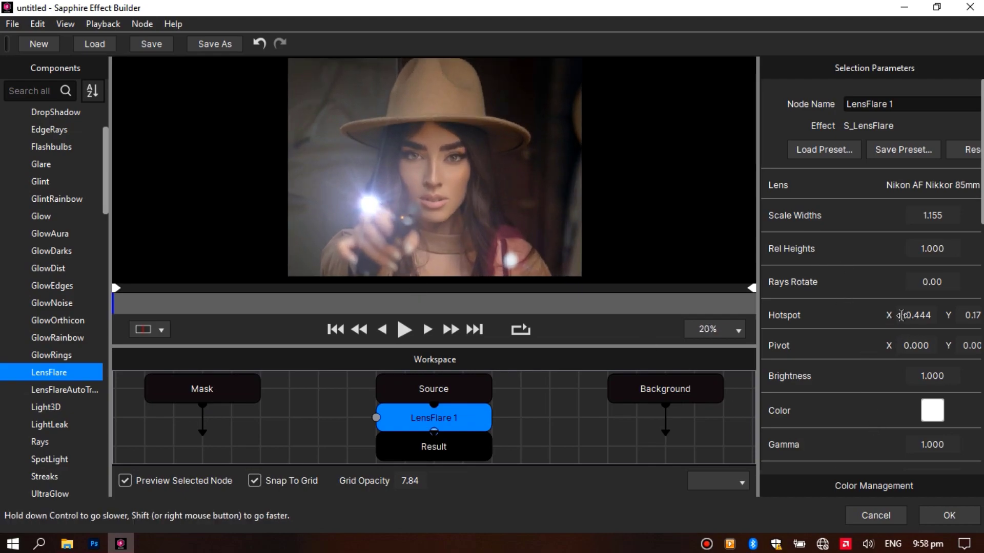
drag(886, 315, 910, 315)
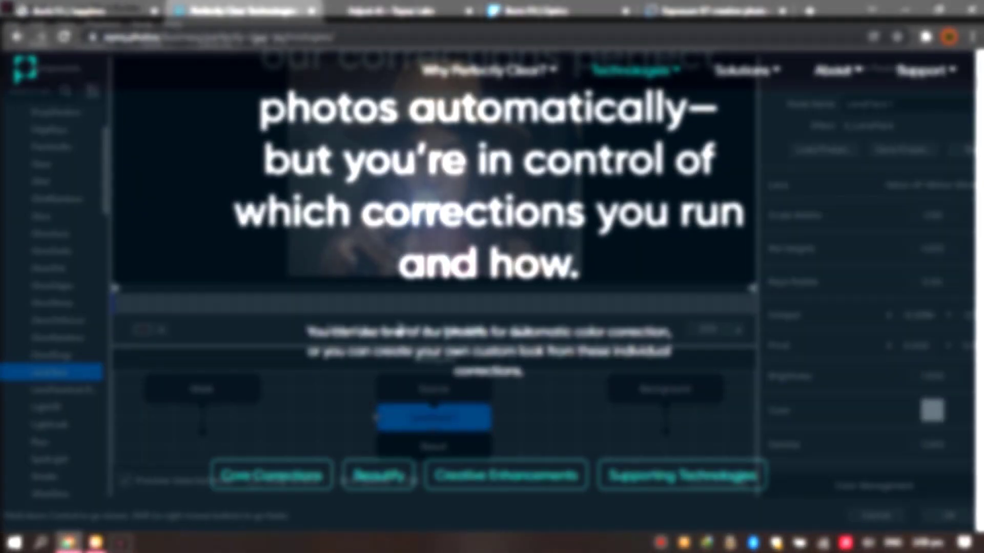
In the browser, read through the Perfectly Clear Technologies page, including Core Corrections and the Perfect Exposure before-and-after comparison.
scroll(492, 287, down, 7)
scroll(492, 287, up, 10)
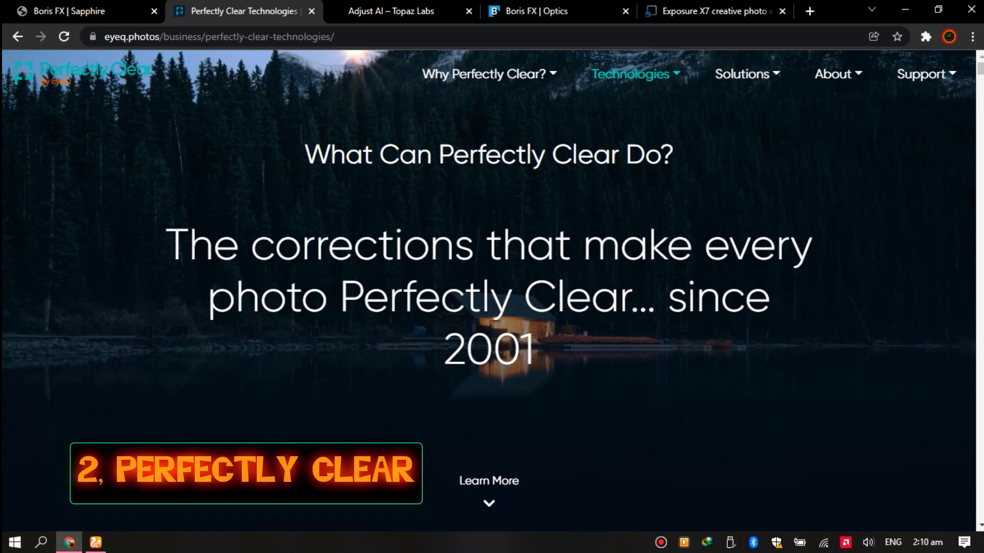
scroll(489, 278, down, 3)
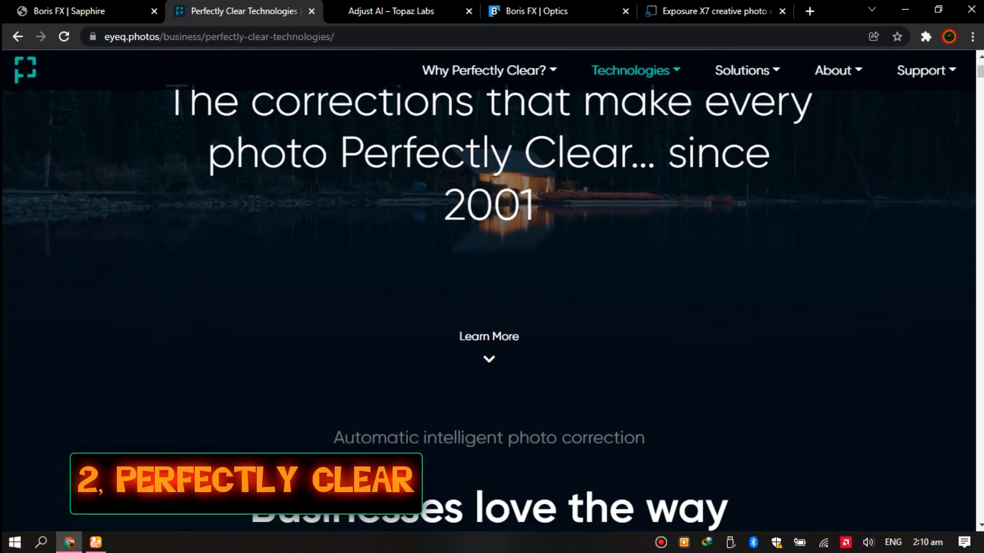
scroll(492, 286, down, 12)
scroll(492, 287, down, 5)
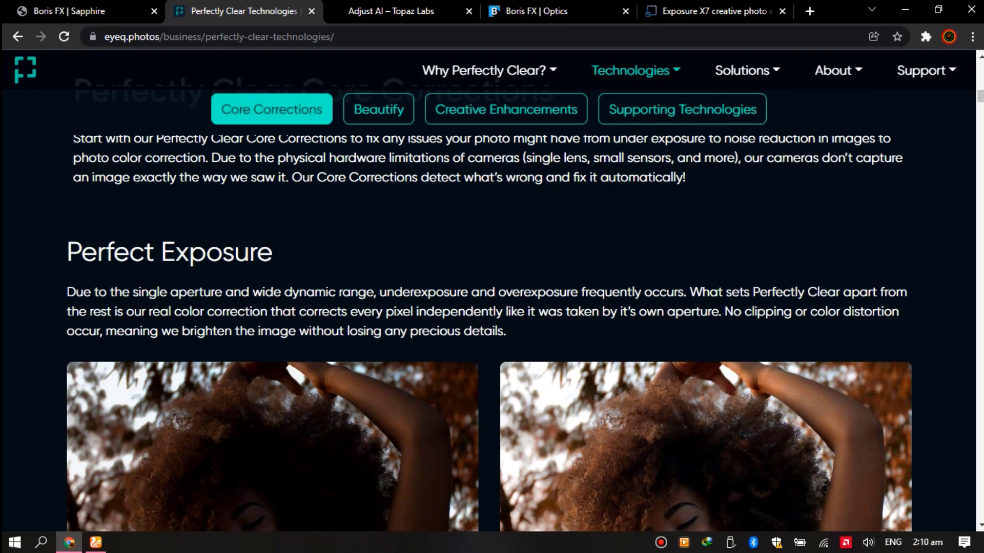
scroll(492, 287, down, 5)
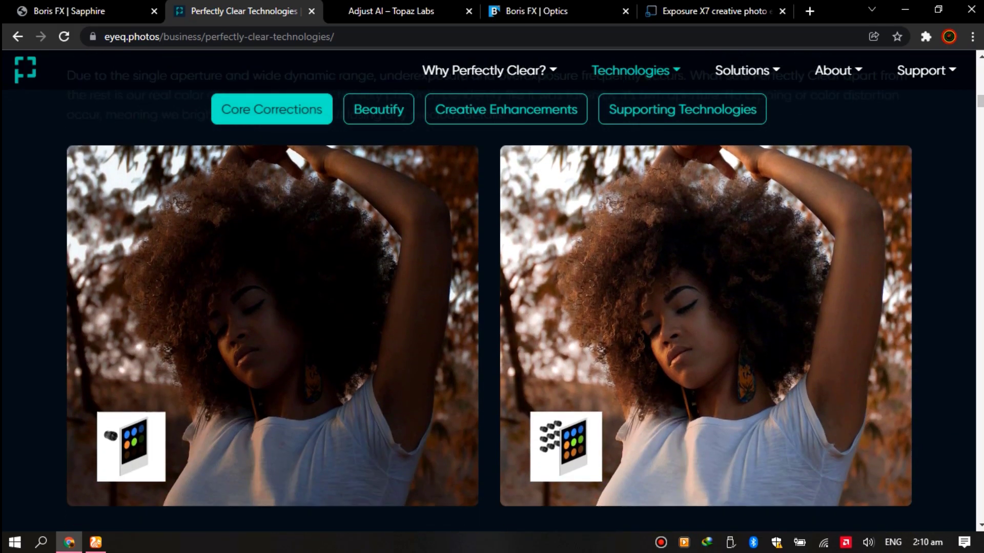
scroll(492, 287, down, 10)
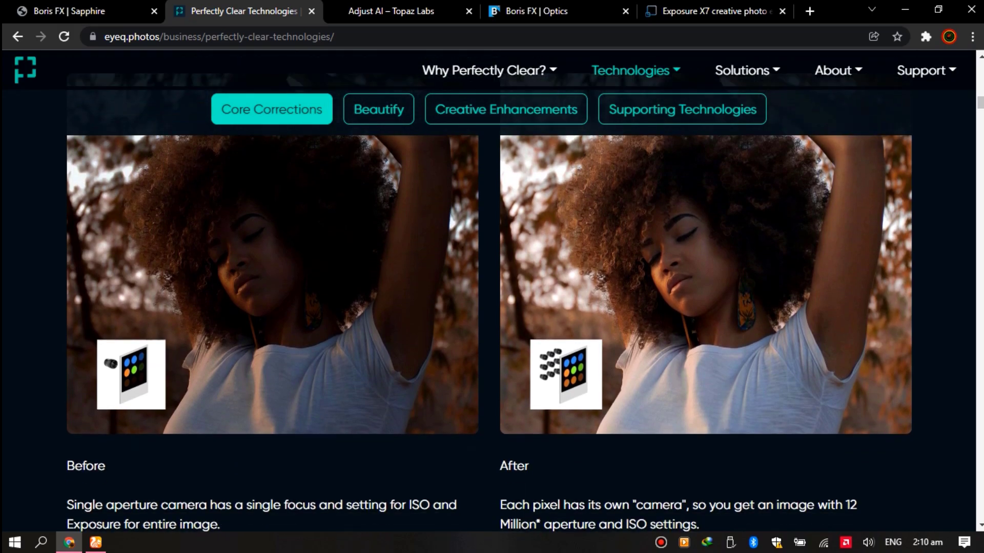
scroll(492, 287, down, 3)
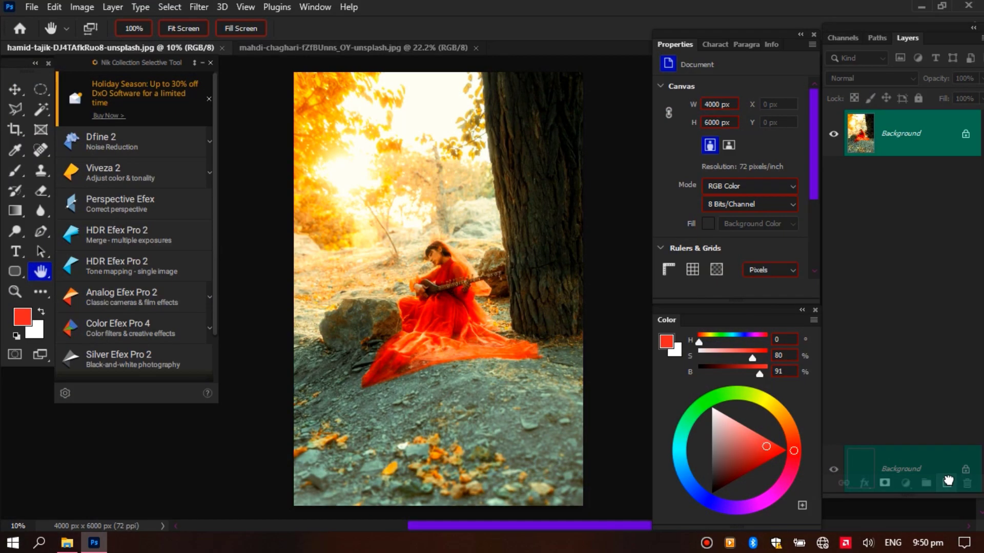
In Photoshop, duplicate the Background layer and open the copy in the Perfectly Clear v3 filter.
drag(948, 481, 947, 483)
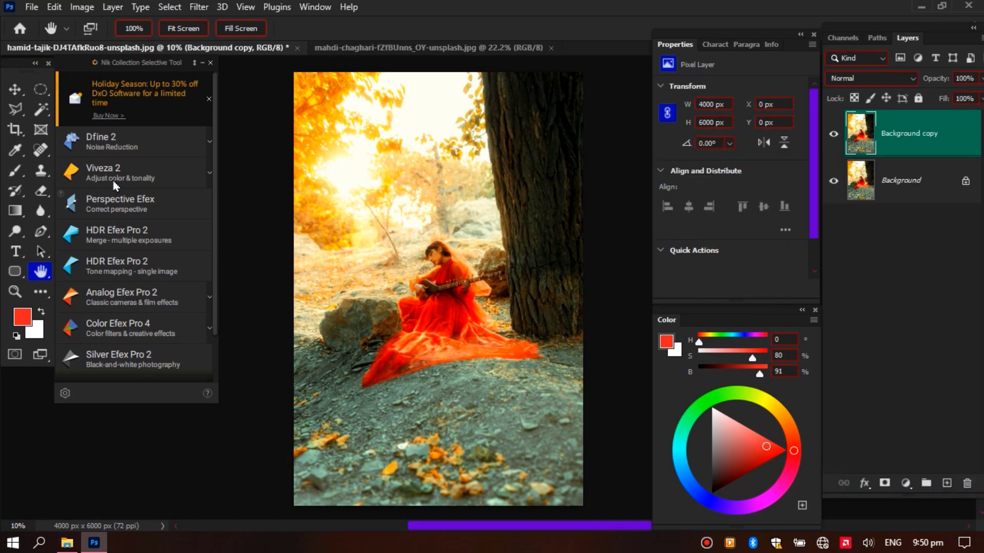
click(197, 6)
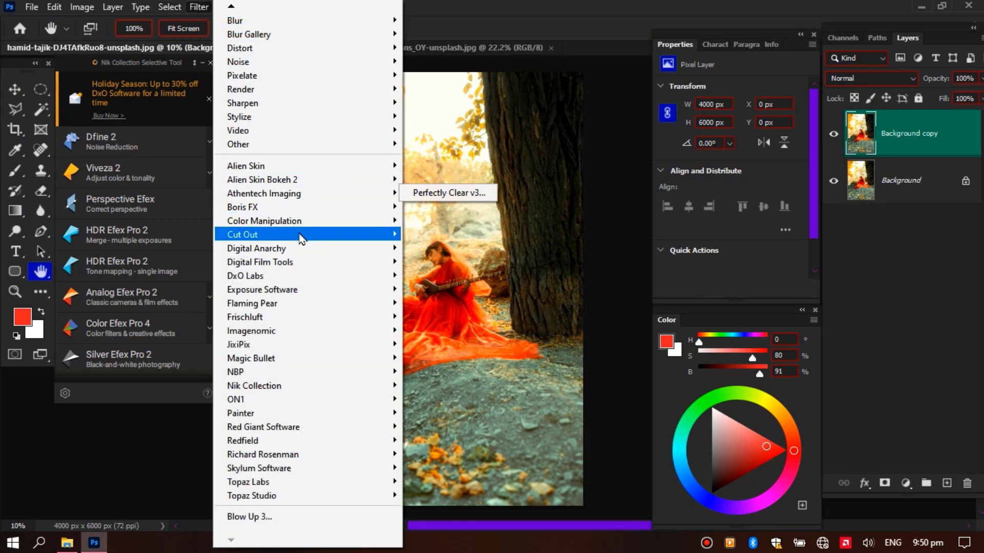
click(445, 194)
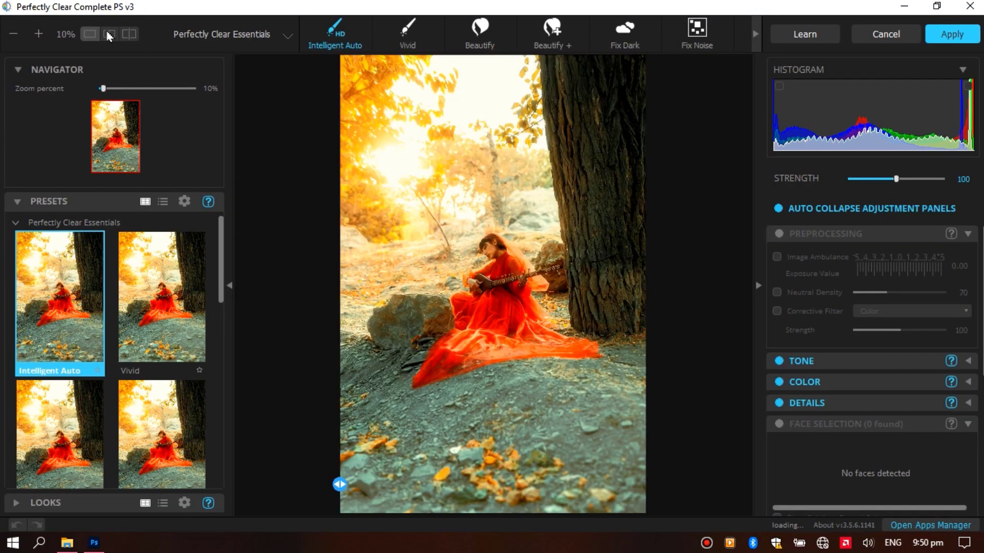
Display the original and corrected photos side by side and compare the woman in the red dress up close.
click(108, 36)
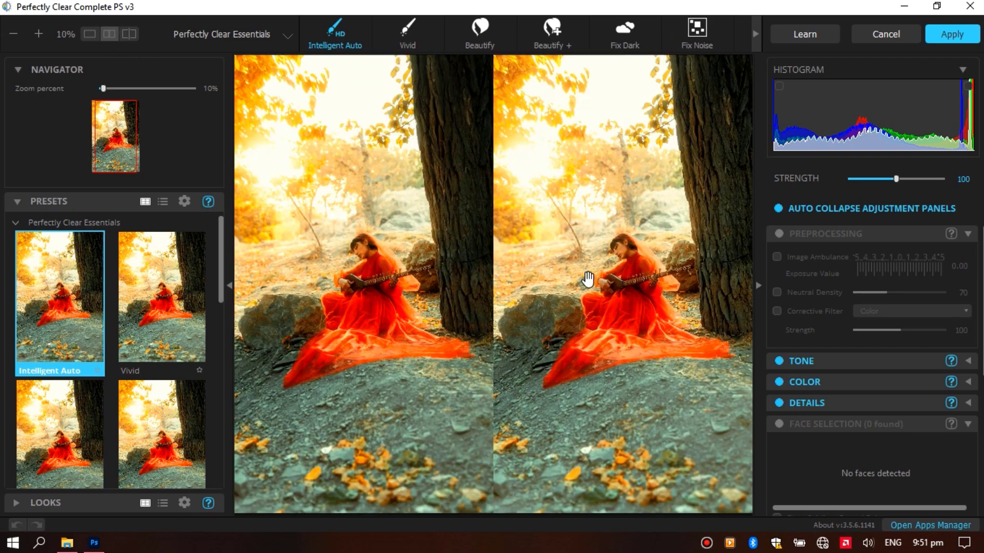
scroll(434, 320, up, 4)
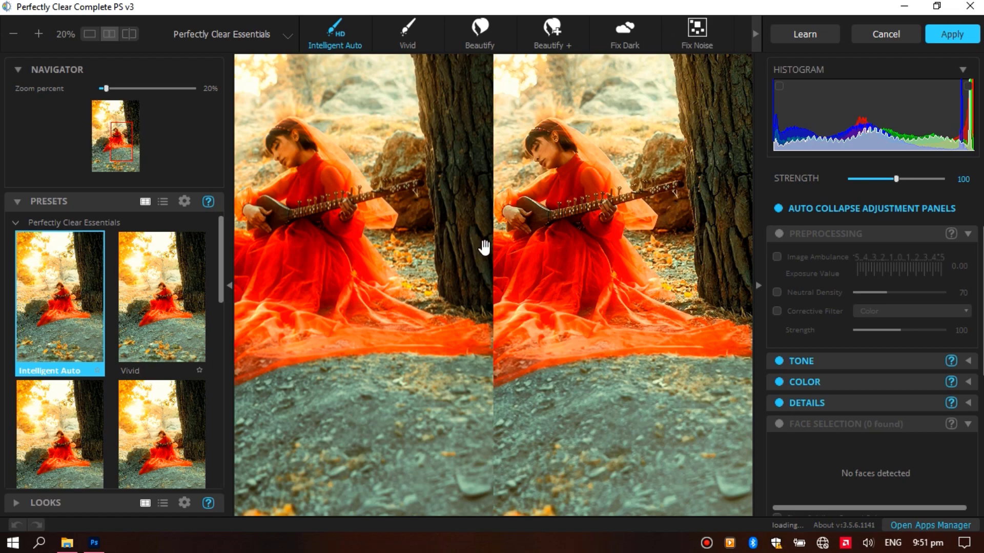
scroll(484, 248, down, 4)
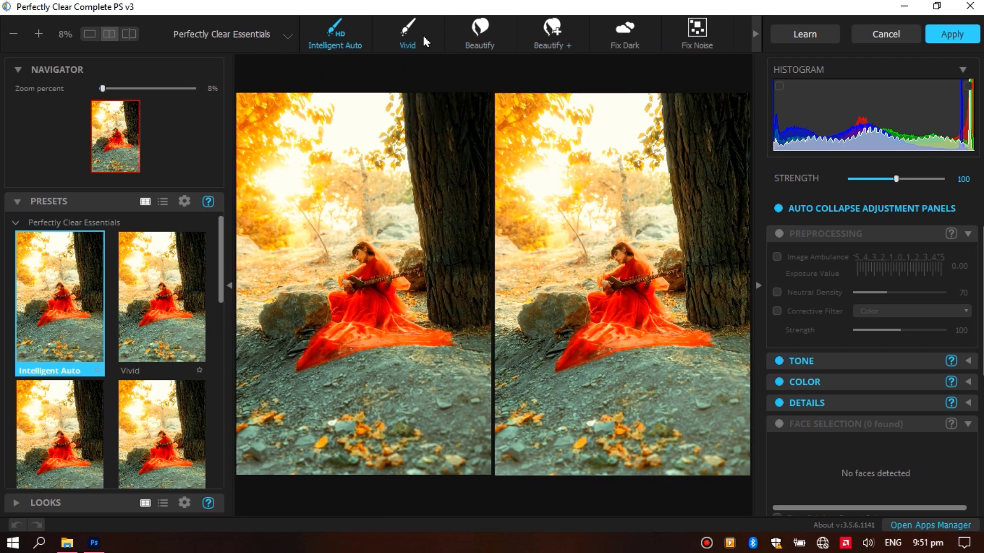
Try the Fix Tint preset from Perfectly Clear Essentials and compare the dress and the ground with the original.
click(757, 35)
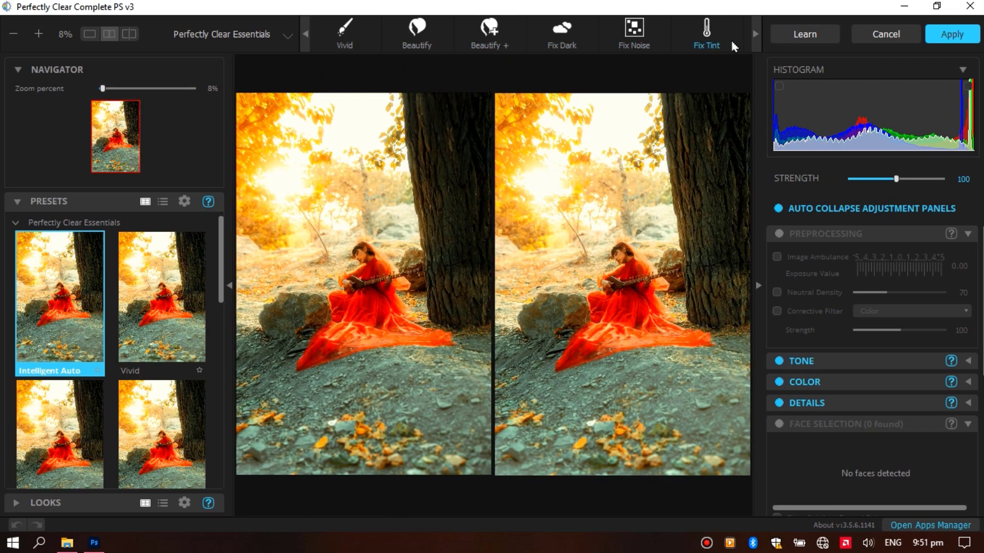
click(706, 31)
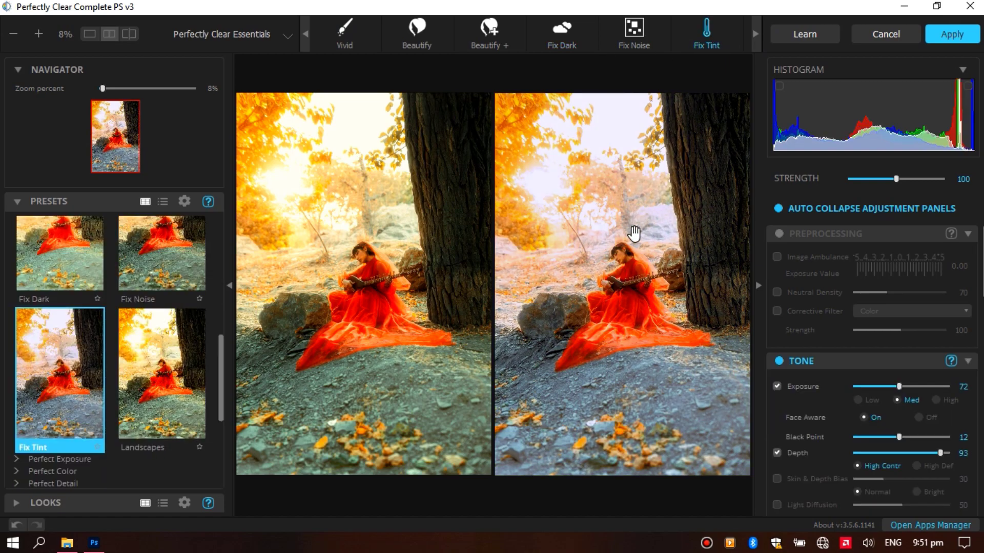
scroll(635, 233, up, 4)
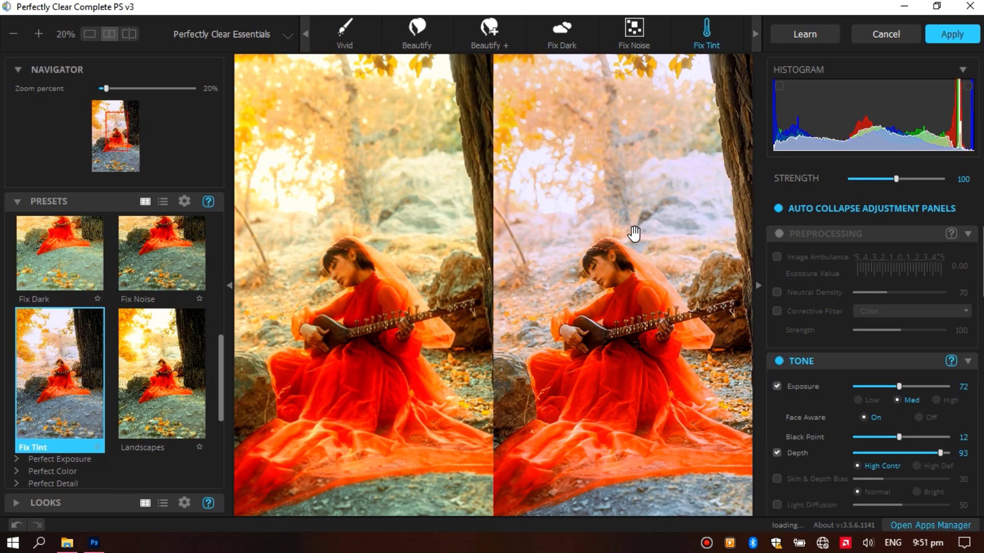
scroll(626, 238, down, 4)
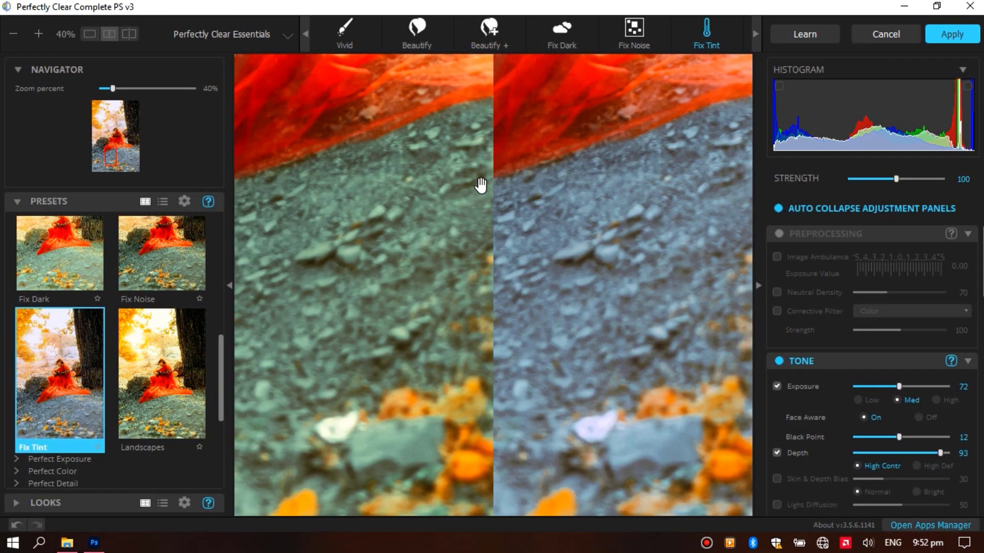
drag(481, 184, 484, 258)
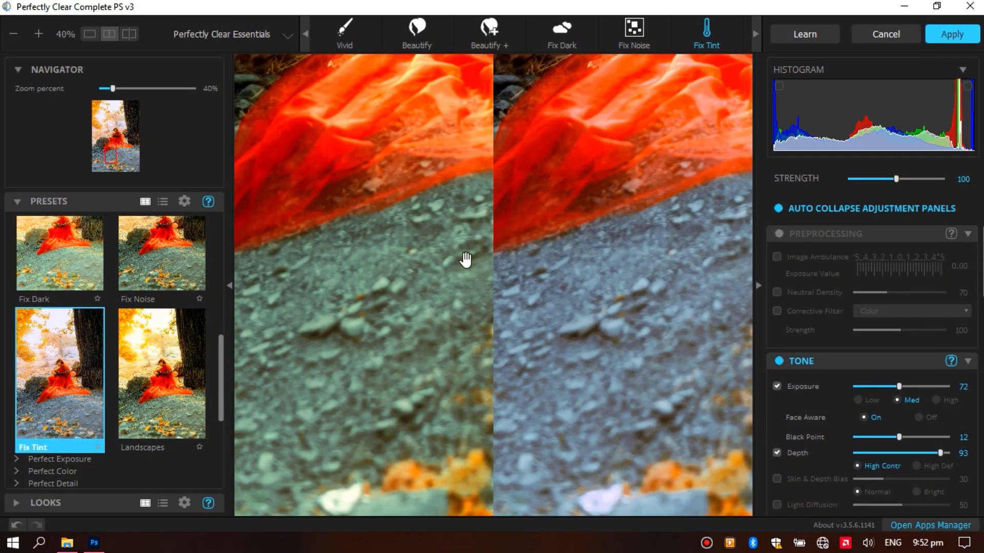
Try the Color Pop preset from the Perfect Color group and compare it with the original.
scroll(113, 319, down, 3)
click(27, 300)
click(150, 359)
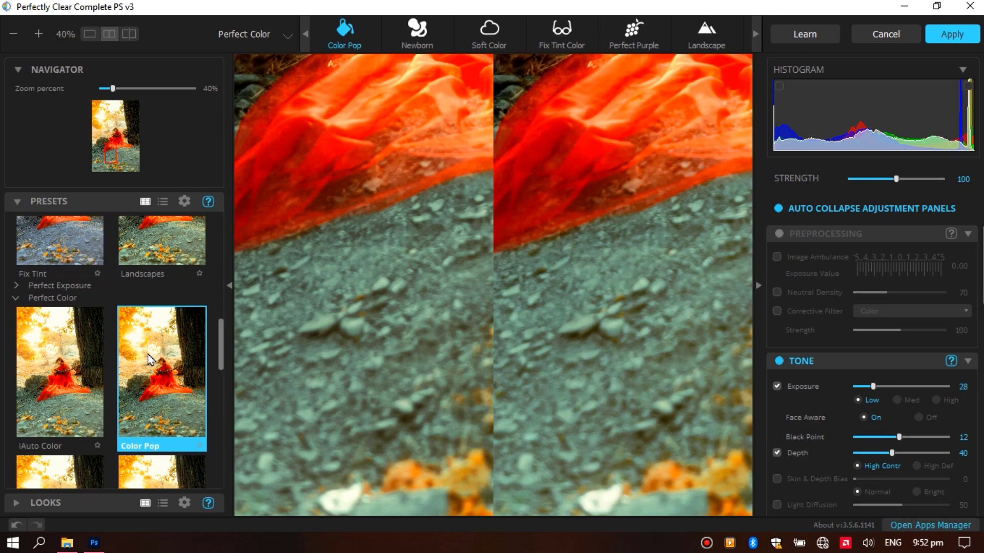
scroll(471, 317, down, 2)
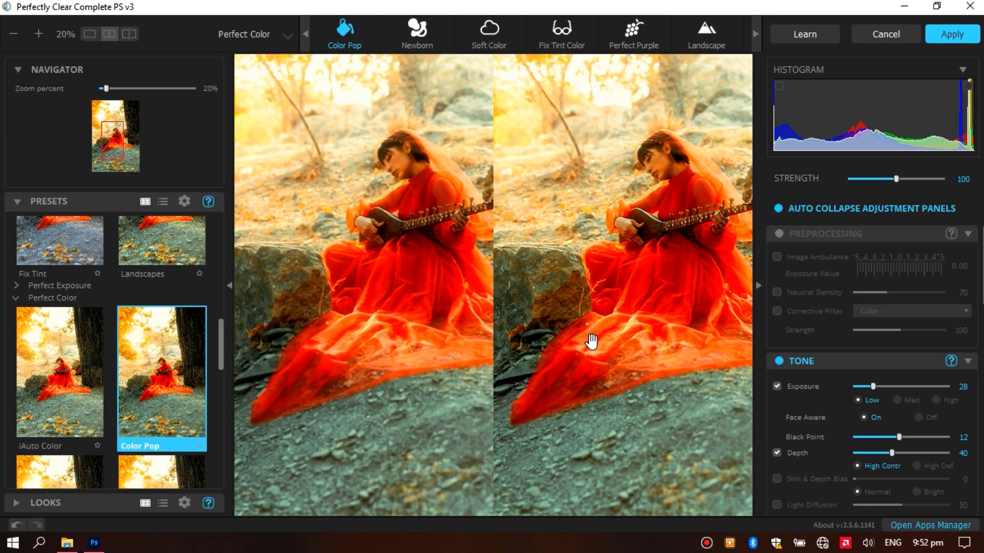
Switch to a single-image split comparison and try the iAuto Color, Newborn and Rich Color presets of the Perfect Color group.
click(124, 34)
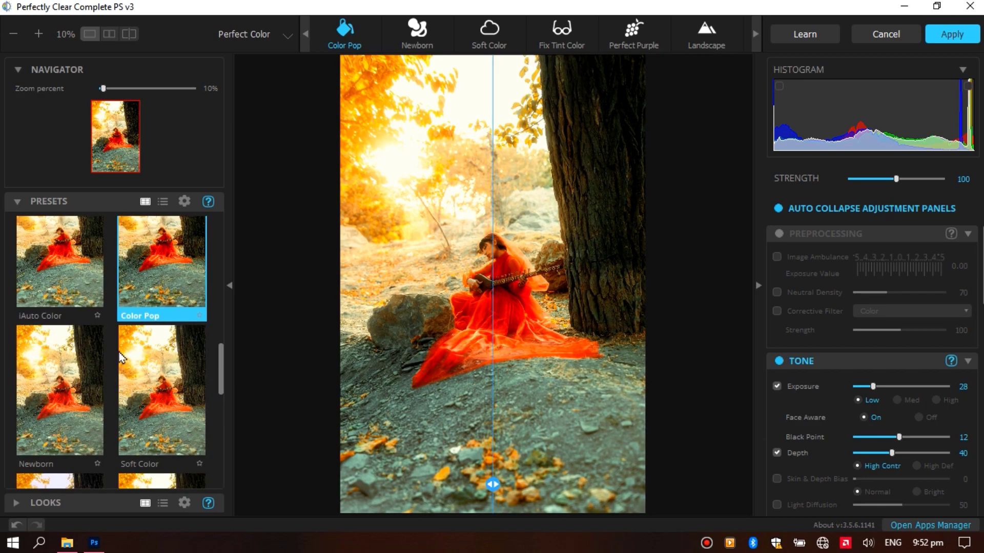
key(Left)
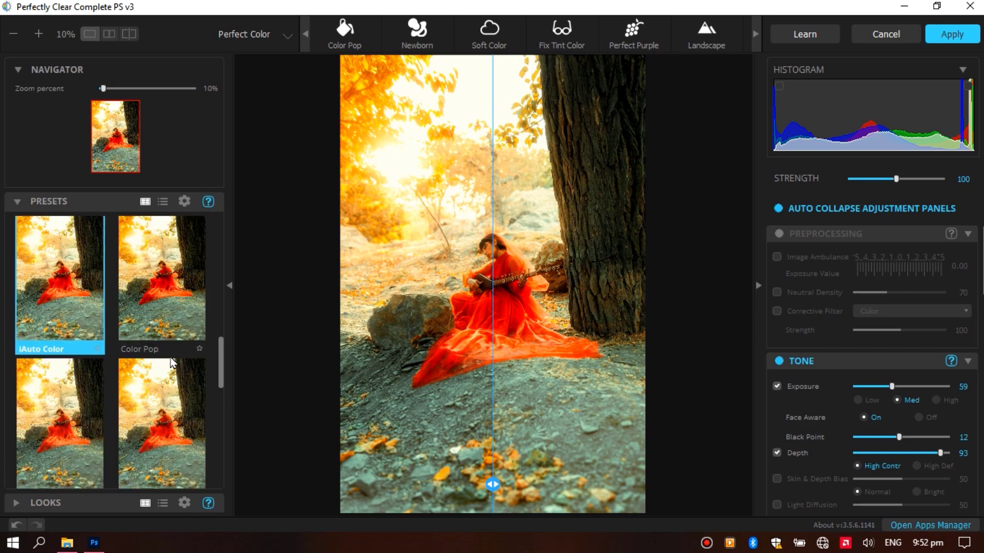
click(139, 306)
click(60, 349)
scroll(59, 349, down, 5)
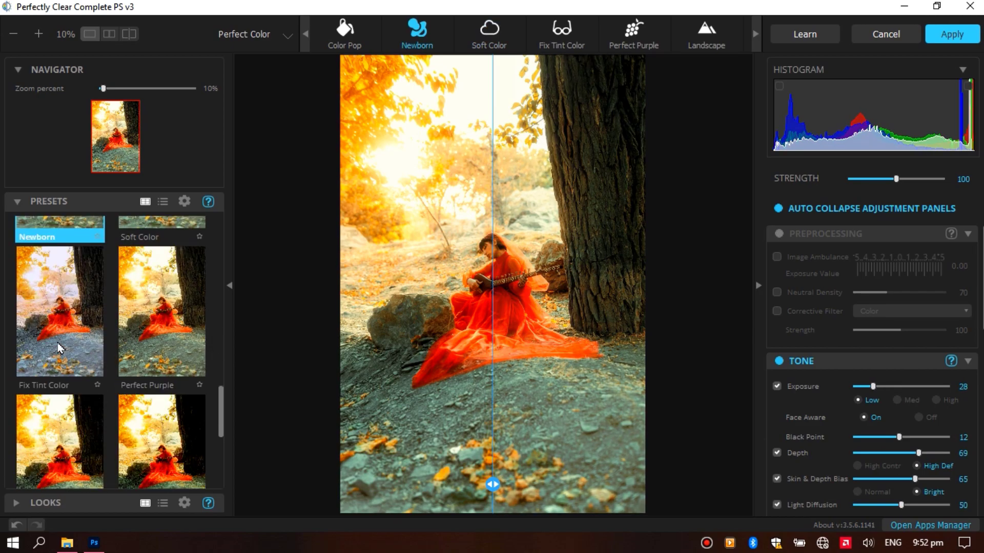
click(178, 318)
click(499, 308)
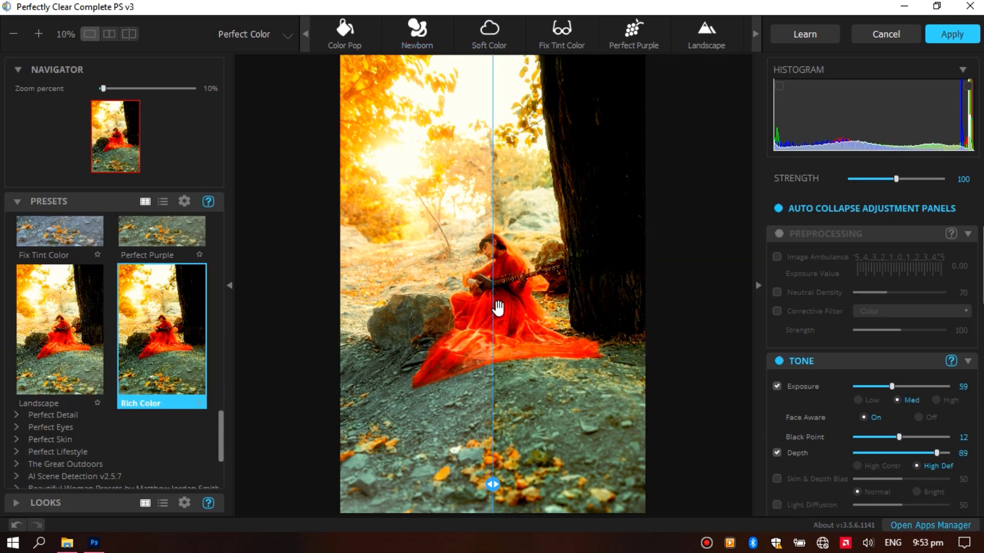
Expand the Fabulous Fireworks preset group and try its second preset on the photo.
scroll(154, 420, down, 5)
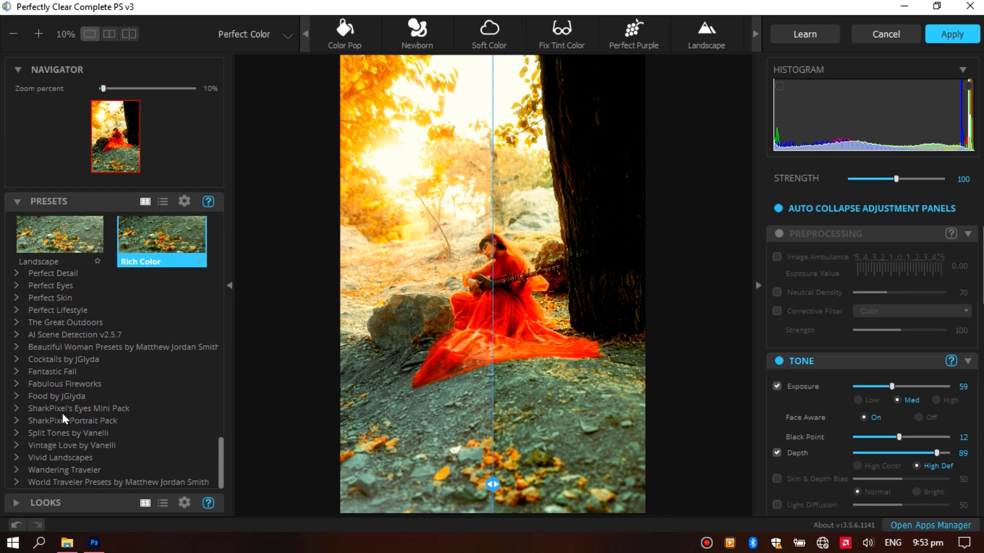
click(20, 382)
click(143, 444)
Expand the SharkPixel's Eyes Mini Pack group and choose its Morning Wake Up preset for the photo.
scroll(62, 420, down, 3)
click(21, 445)
click(137, 399)
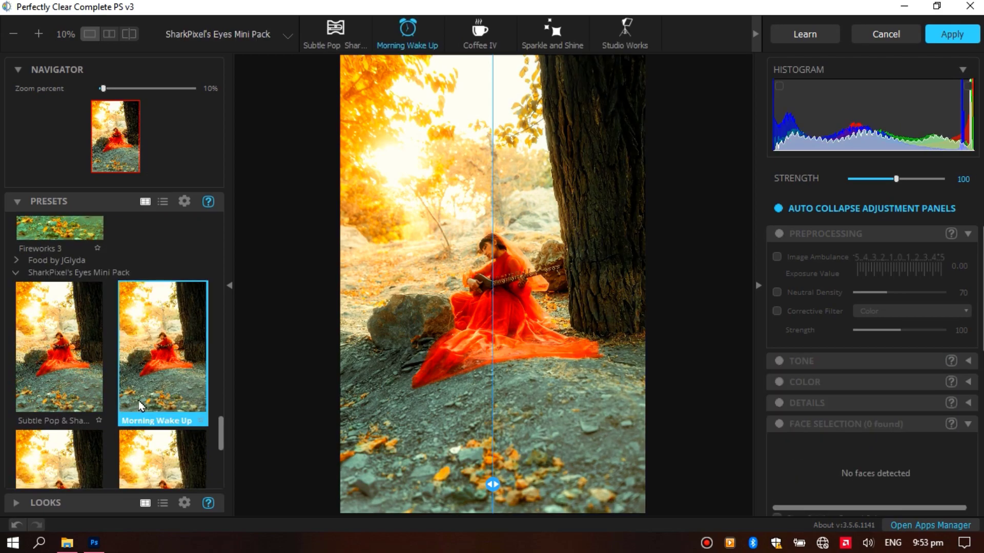
scroll(136, 398, down, 2)
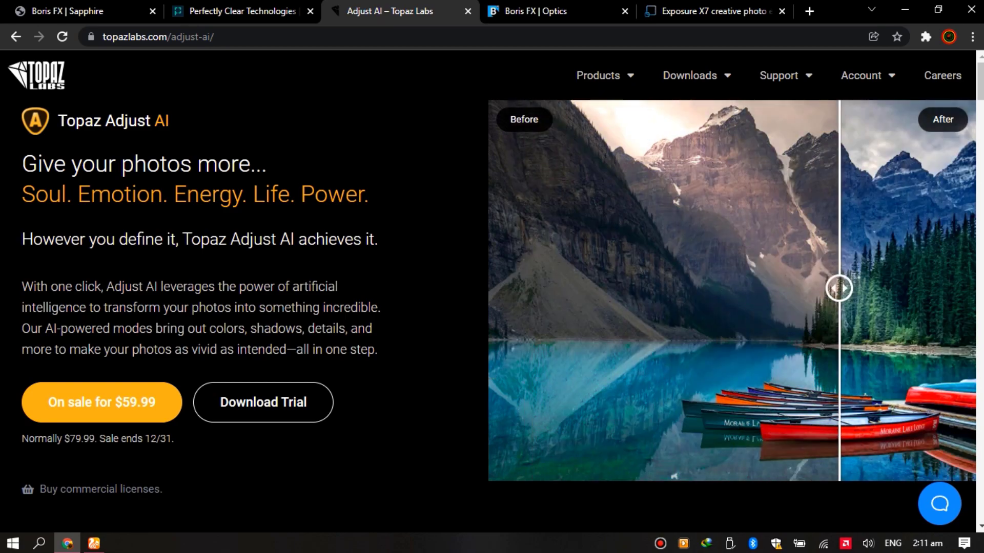
Look through the Topaz Adjust AI product page, from the introduction down to the sample photos and enhancement features.
scroll(492, 291, down, 7)
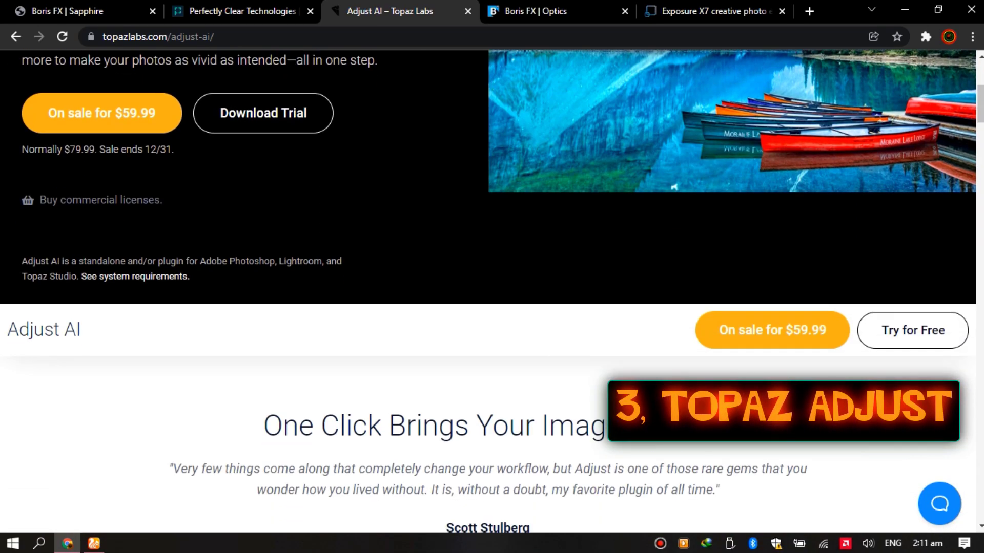
scroll(491, 291, down, 5)
scroll(492, 291, down, 7)
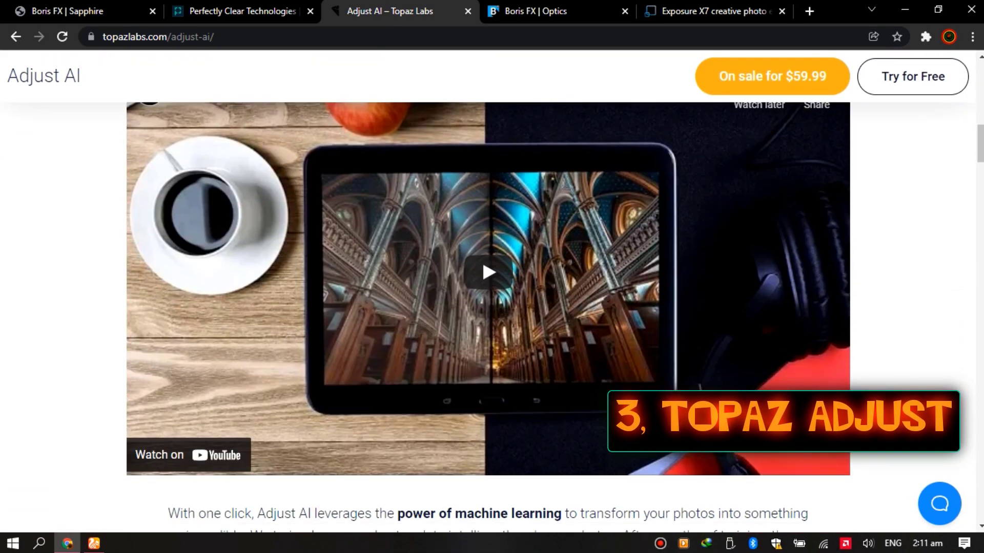
scroll(491, 292, down, 7)
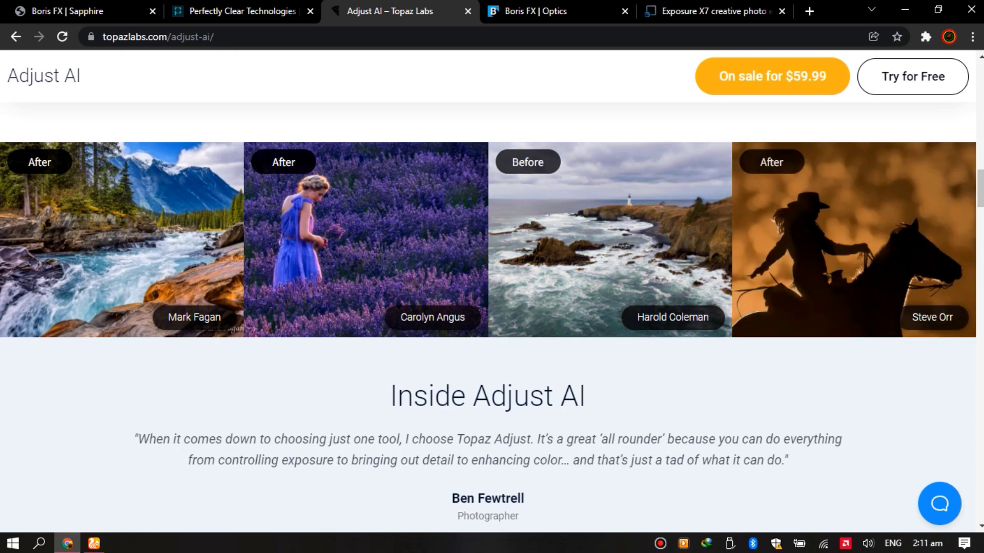
scroll(492, 318, down, 6)
scroll(492, 318, down, 5)
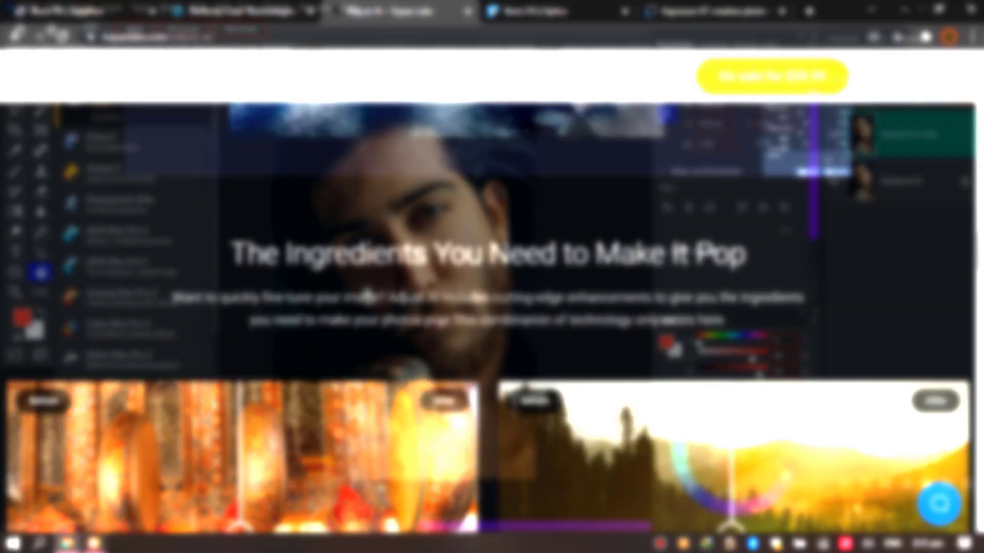
Open the Background copy layer of the bearded man's portrait in the Topaz Adjust 5 plugin.
click(199, 7)
mouse_move(307, 543)
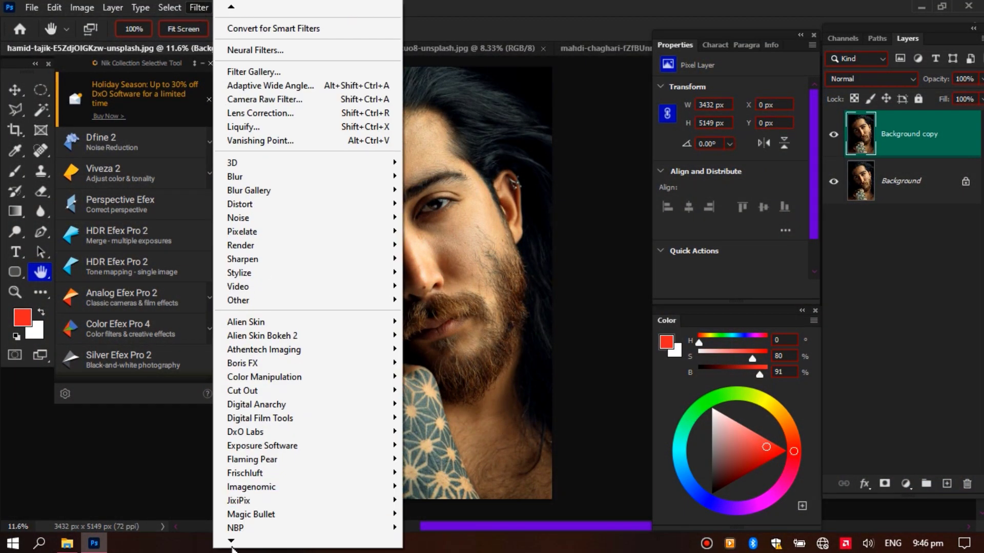
mouse_move(296, 482)
click(438, 207)
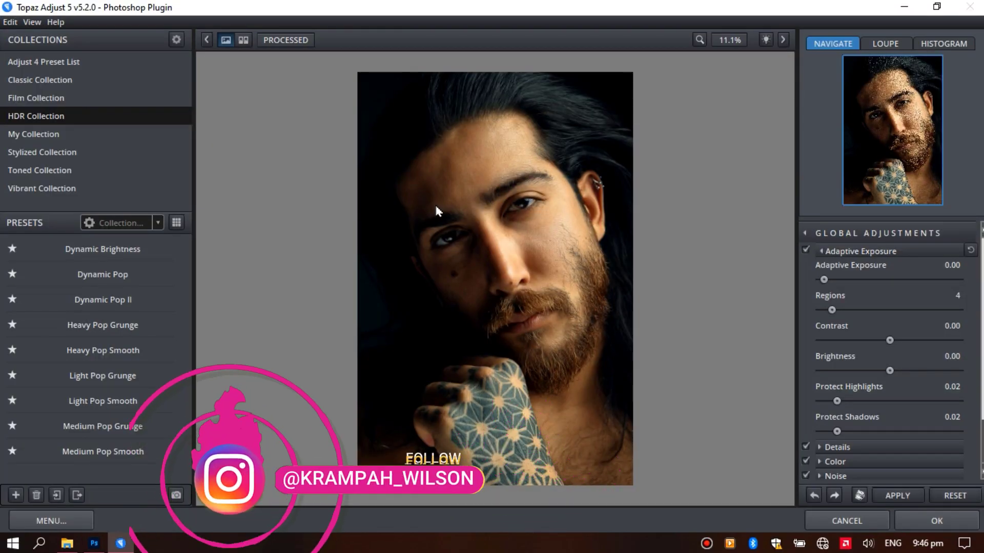
Try the Delicate Details I and Delicate Details II presets of the Classic Collection on the portrait.
mouse_move(110, 282)
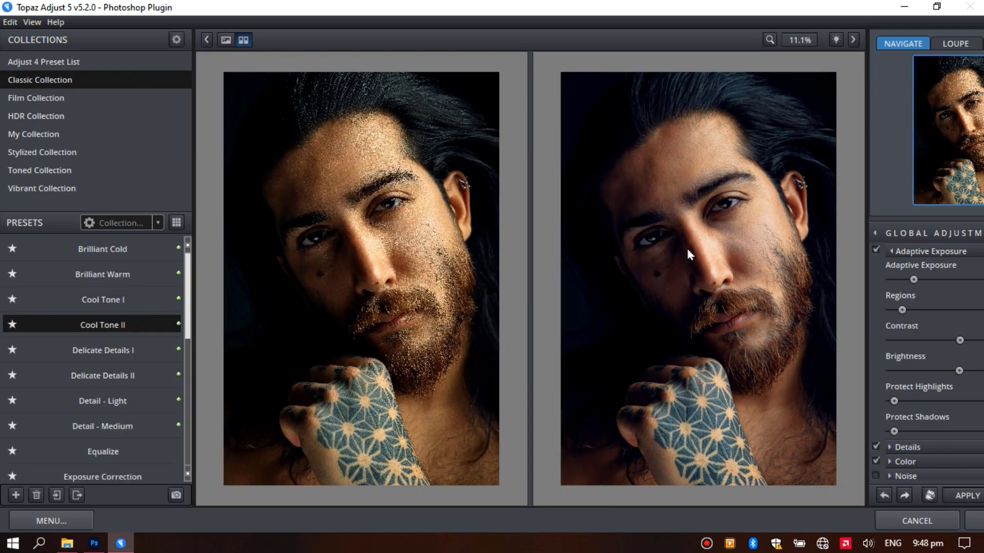
click(108, 347)
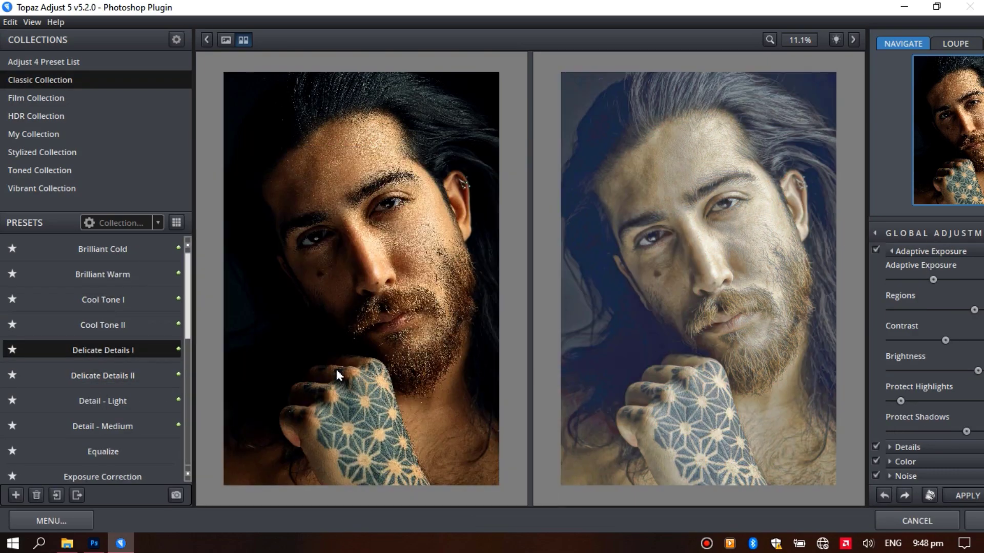
click(98, 379)
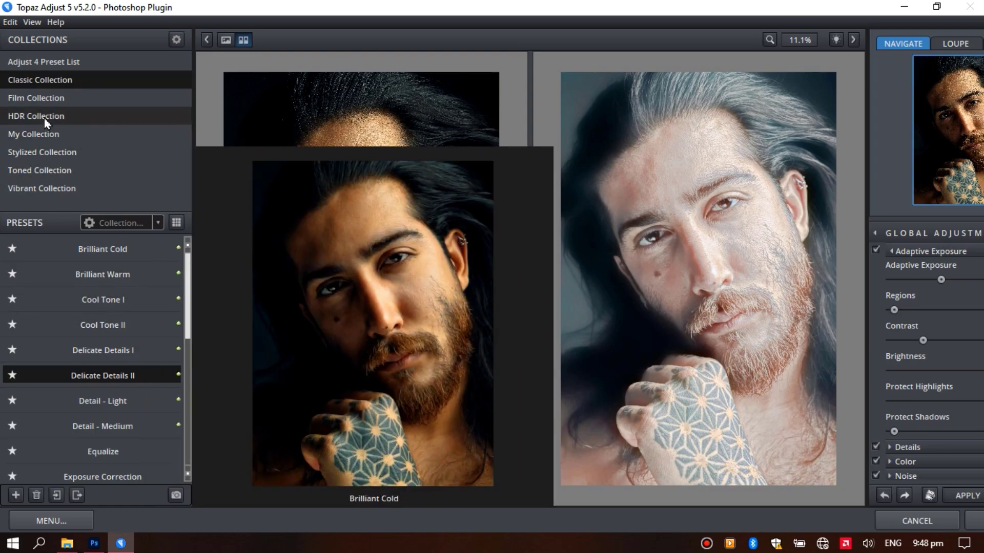
Switch to the Film Collection and try its Color Negative, Cross Process I and Bleach Bypass Cool presets on the portrait.
click(36, 116)
click(44, 99)
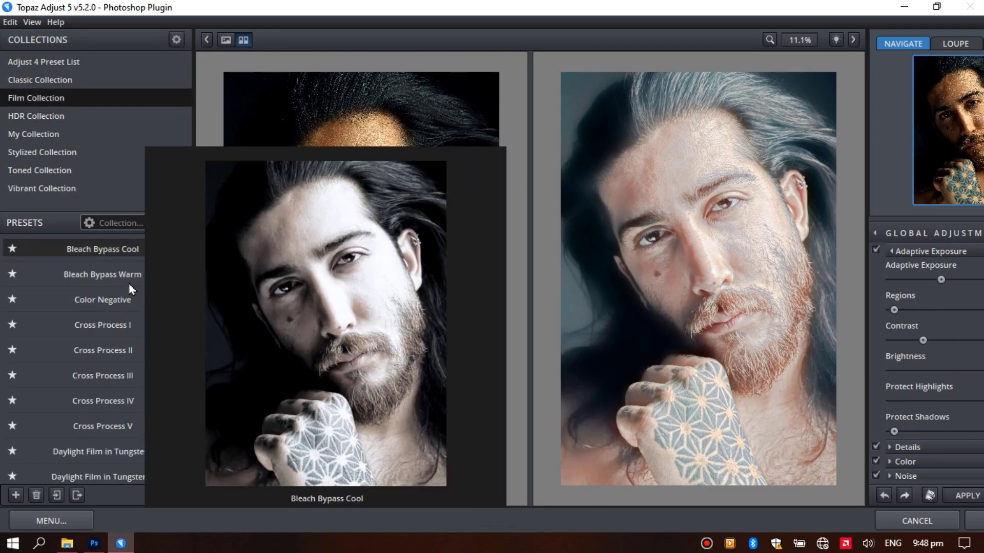
click(117, 298)
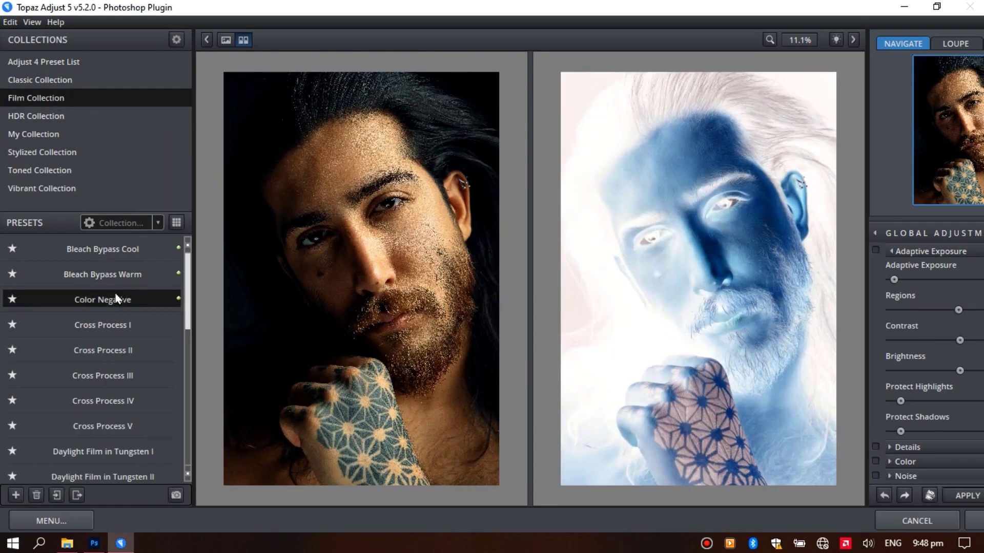
click(117, 327)
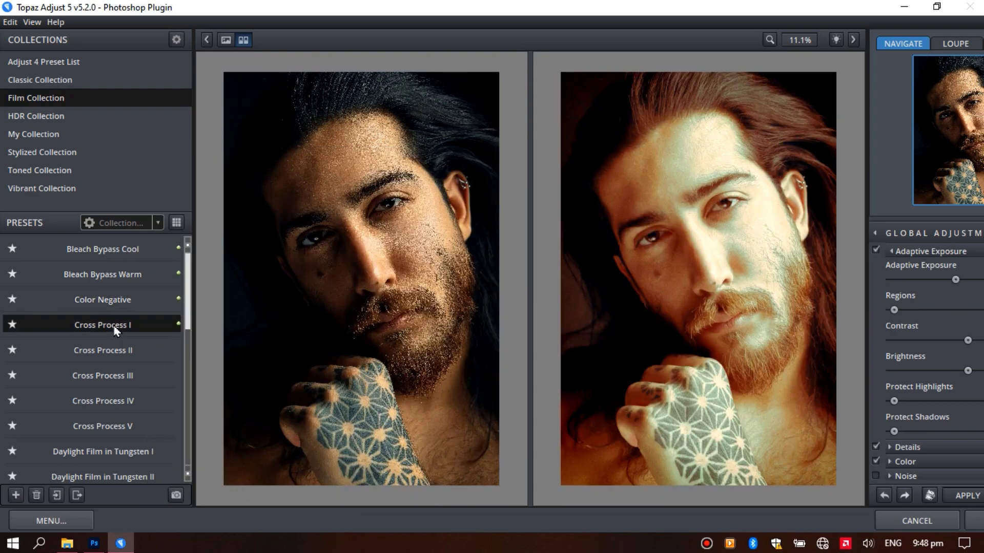
click(102, 250)
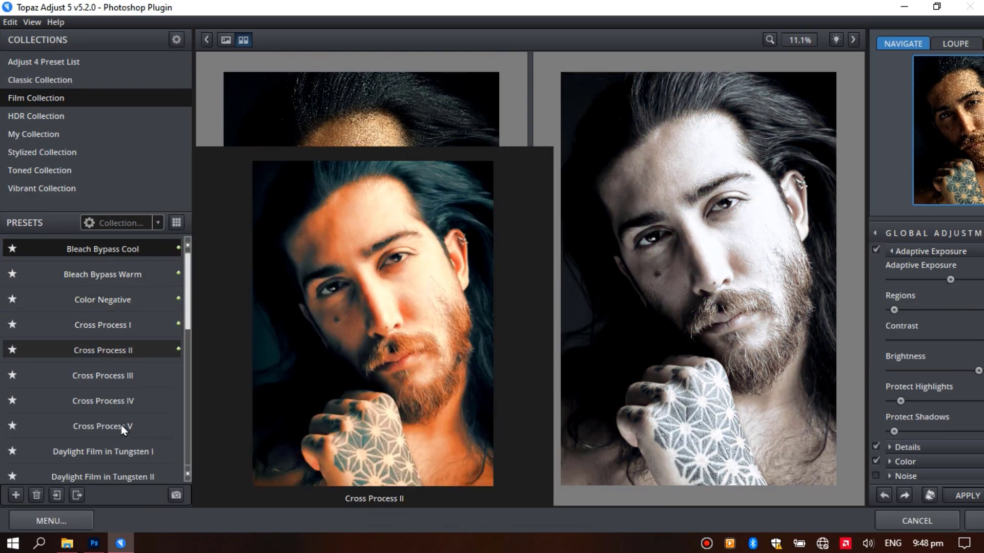
Try further Film Collection presets on the portrait, including Retro Style II and Timeless I.
scroll(123, 430, down, 3)
click(123, 431)
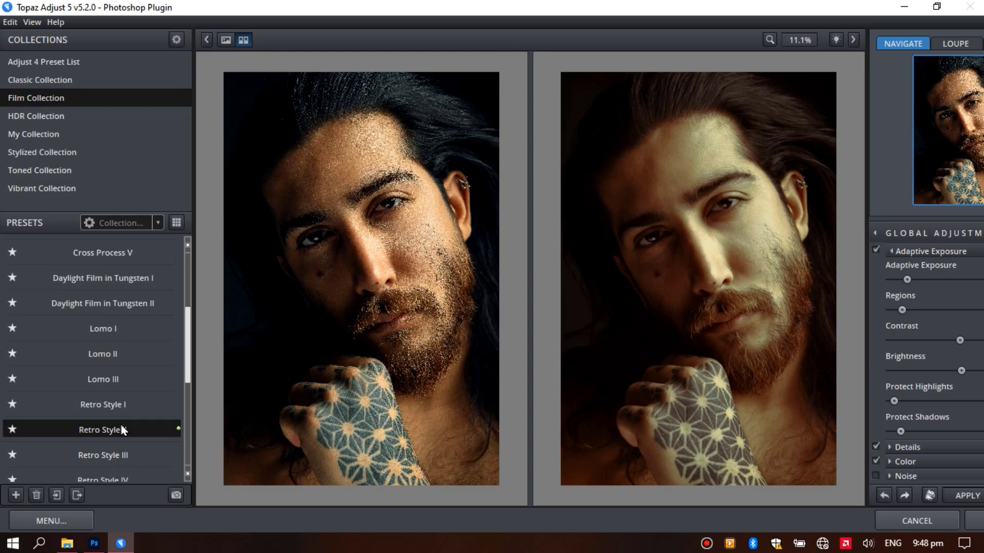
scroll(122, 425, down, 2)
click(112, 369)
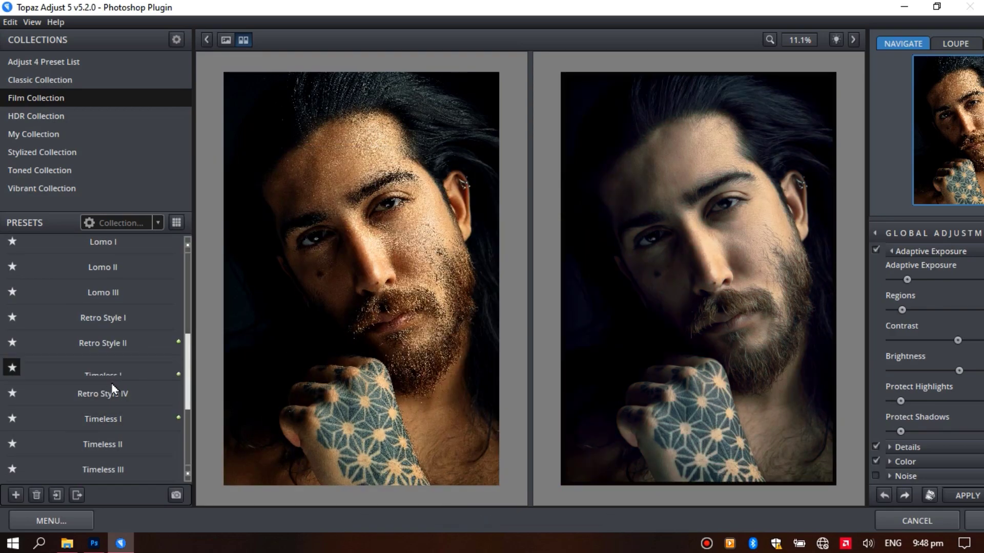
scroll(112, 390, down, 2)
scroll(102, 333, up, 2)
click(102, 334)
scroll(93, 317, up, 4)
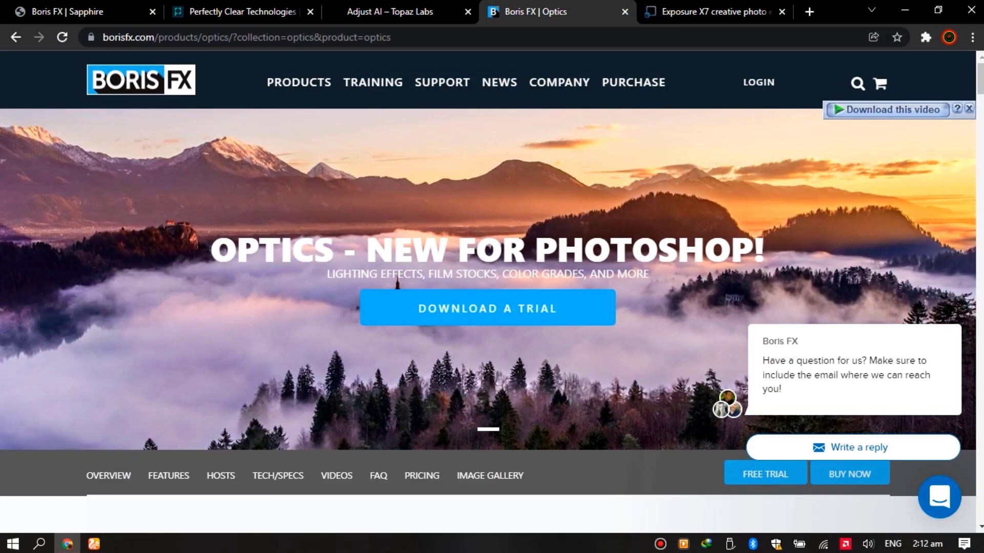
View the Boris FX Optics product page, play its introduction video and skip ahead in it.
scroll(486, 318, down, 5)
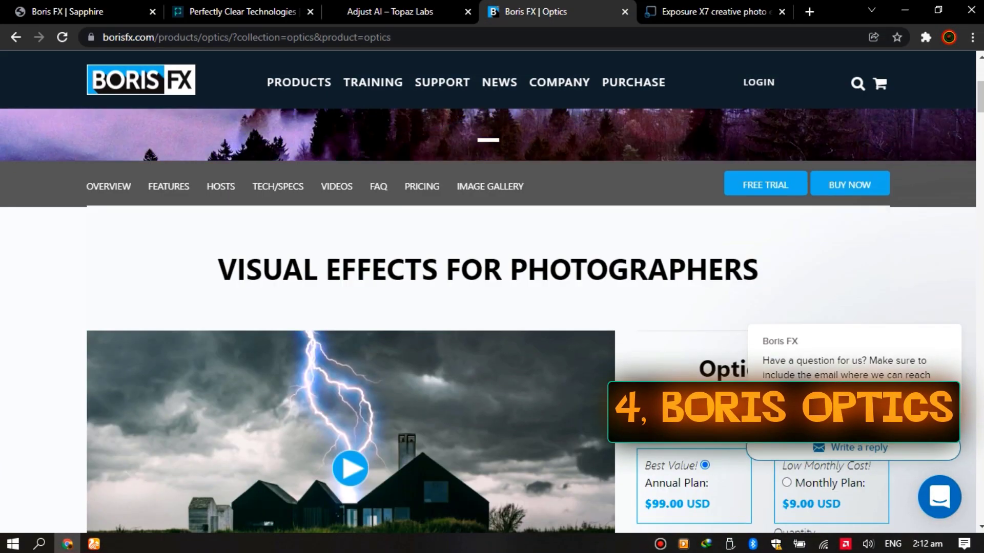
scroll(487, 318, down, 5)
scroll(487, 318, up, 4)
click(349, 395)
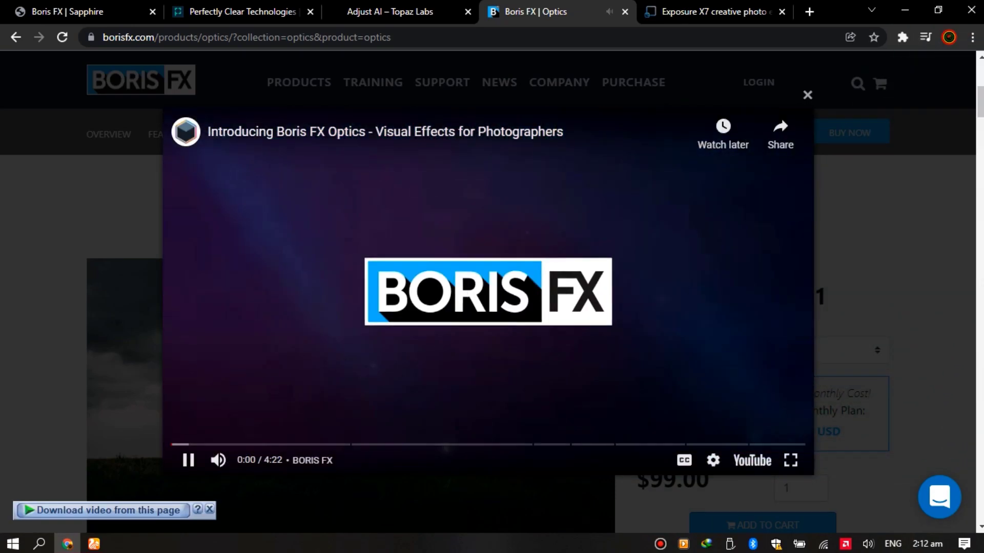
click(227, 444)
click(316, 444)
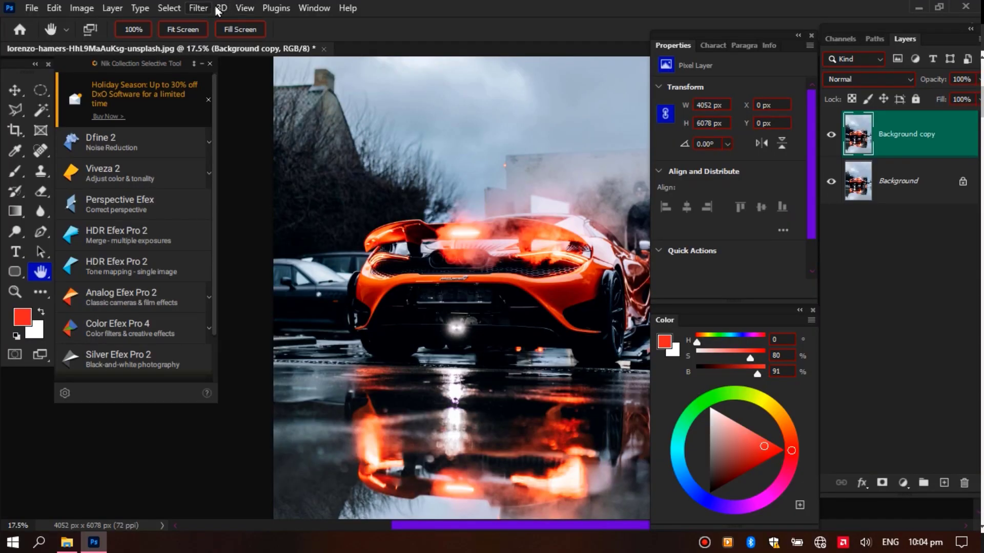
Open the Background copy layer of the orange sports car photo in the Boris FX Optics plugin.
click(197, 8)
mouse_move(276, 231)
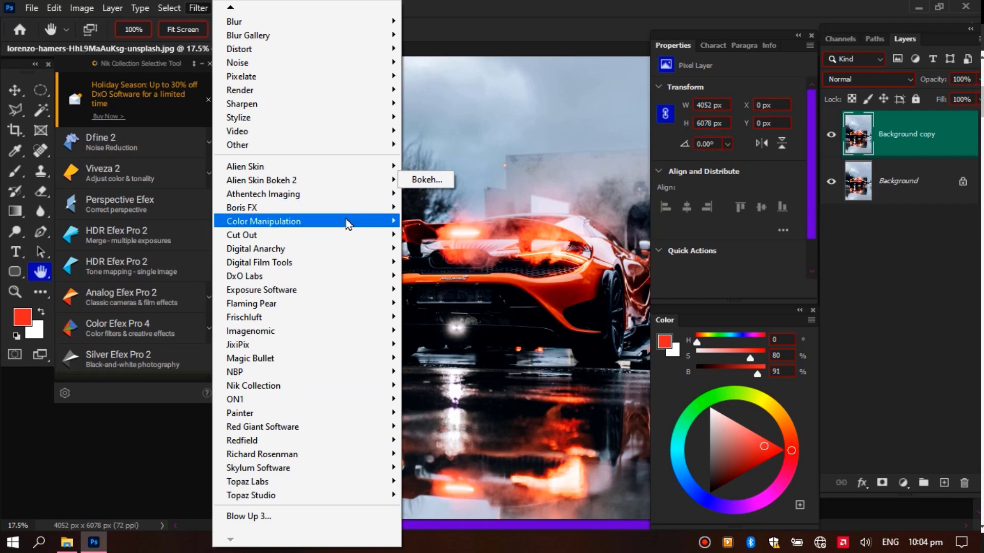
mouse_move(354, 210)
click(413, 208)
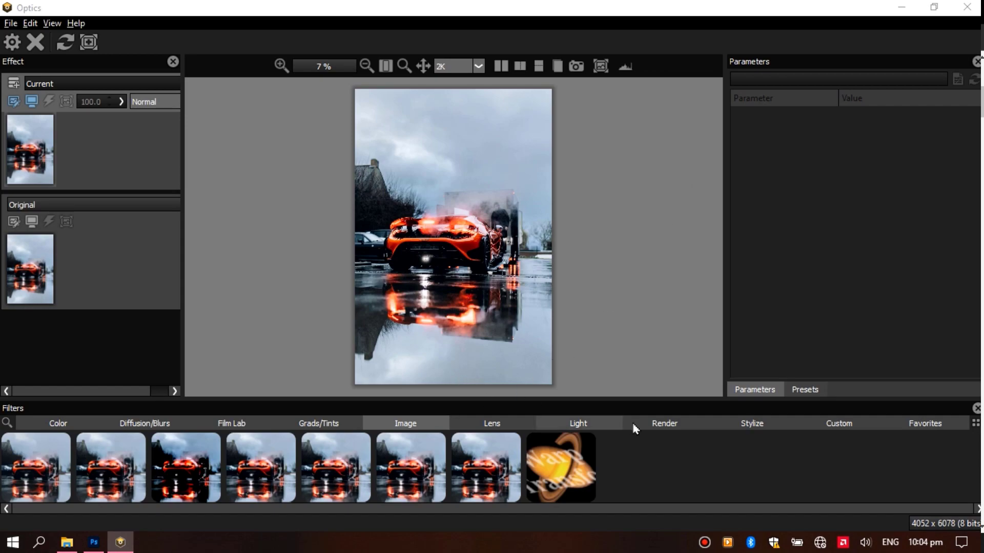
Apply the S_Zap lightning filter from the Render category to the car photo with its Default preset.
click(661, 425)
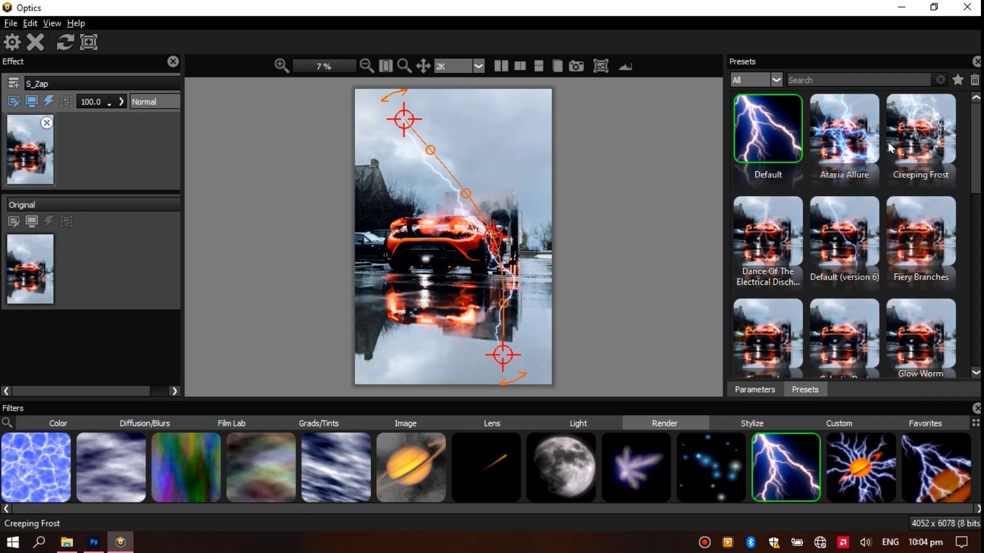
scroll(477, 180, up, 2)
scroll(477, 174, down, 4)
scroll(476, 166, up, 6)
scroll(478, 192, down, 3)
scroll(478, 192, up, 2)
scroll(441, 118, down, 5)
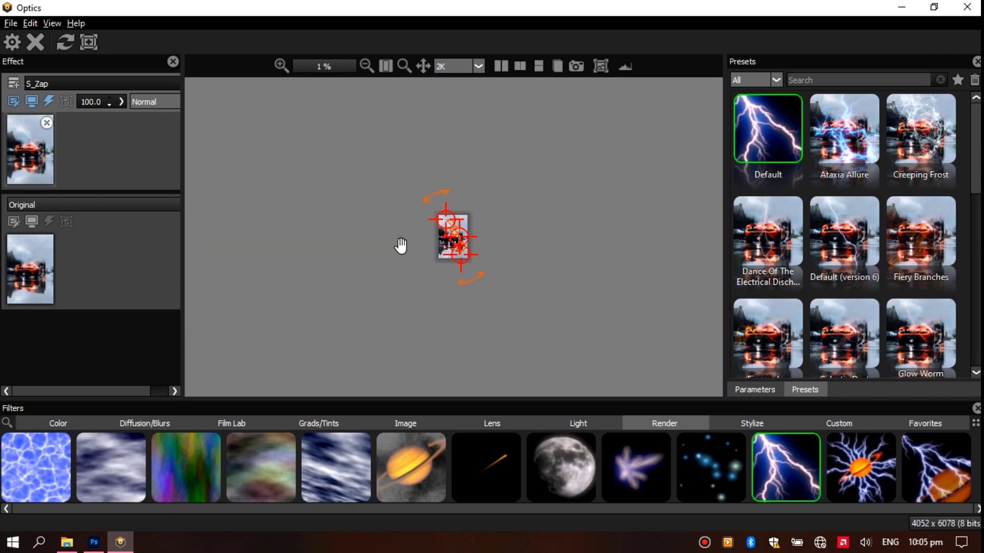
scroll(401, 246, up, 6)
scroll(487, 333, down, 6)
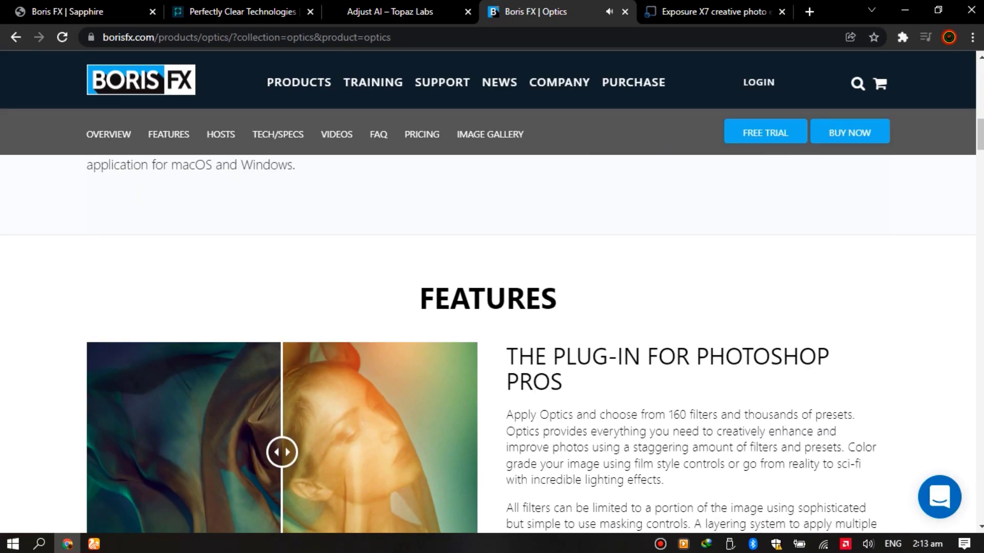
Look through the features, masking tools and supported hosts on the Boris FX Optics web page.
scroll(487, 333, down, 6)
scroll(487, 343, down, 20)
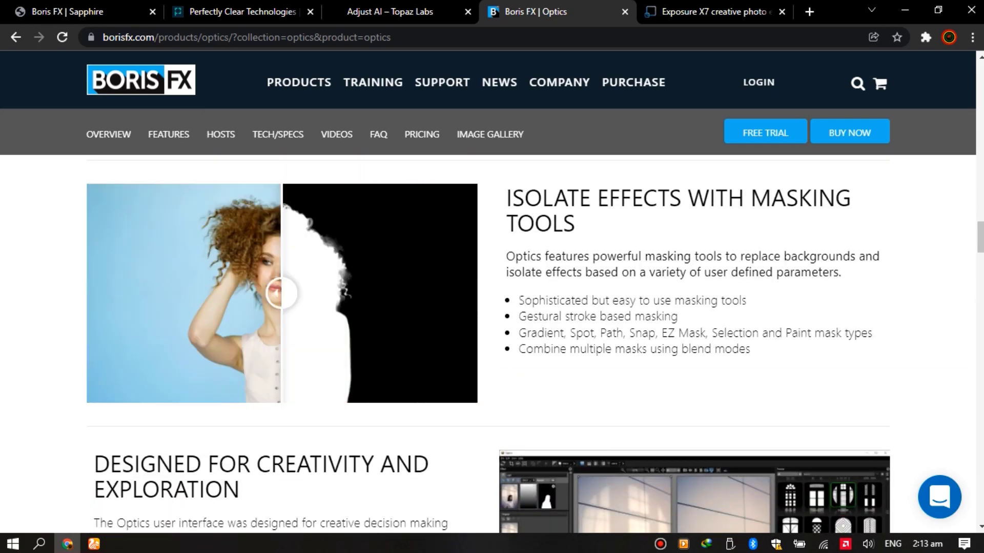
scroll(487, 343, down, 10)
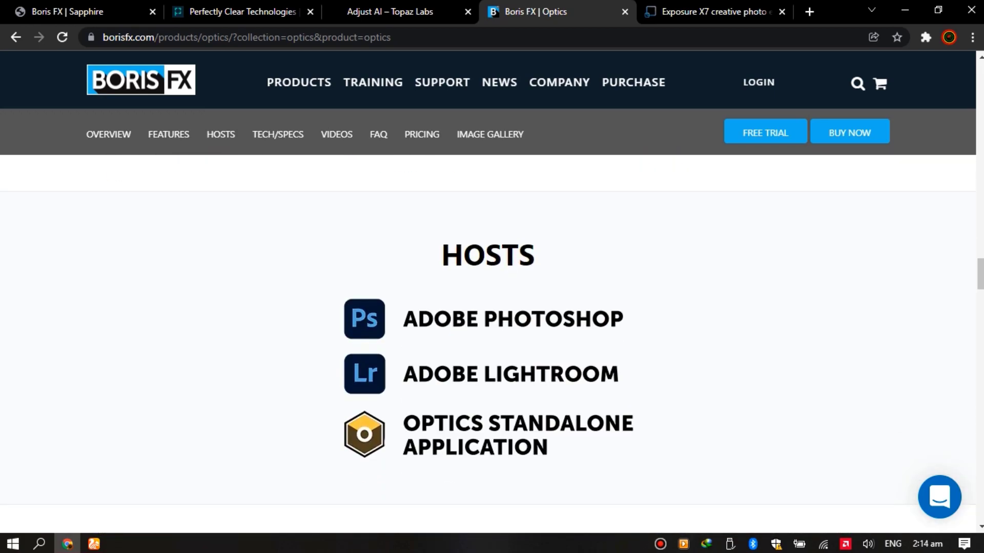
scroll(487, 333, down, 3)
scroll(487, 333, up, 5)
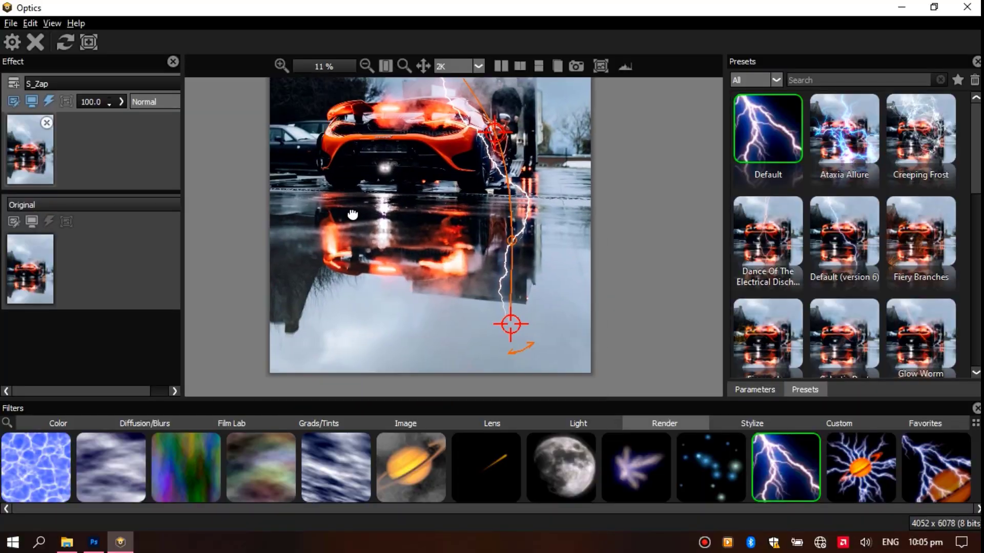
Reshape the S_Zap lightning bolt by moving its middle control point up into the sky above the car's rear.
drag(345, 287, 345, 365)
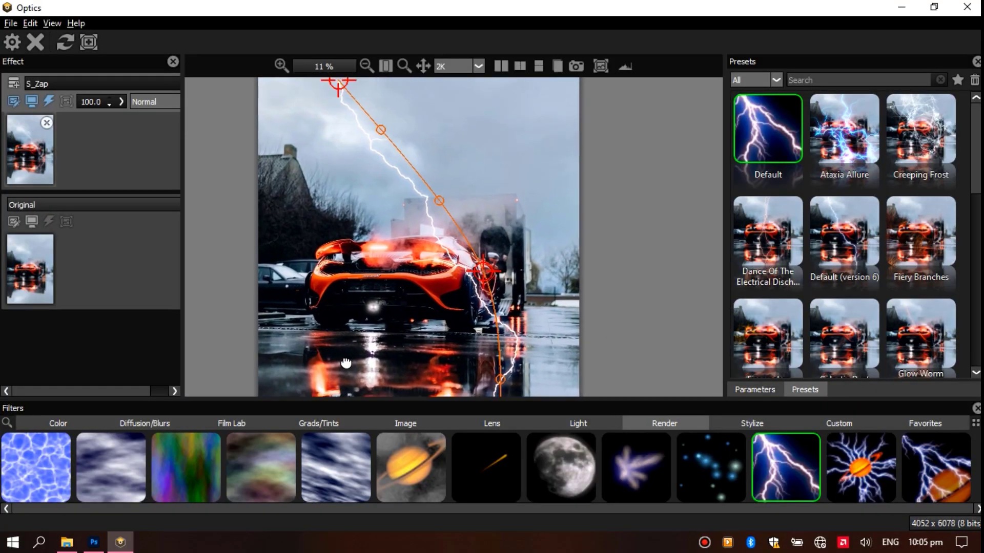
scroll(343, 359, down, 3)
scroll(352, 225, up, 3)
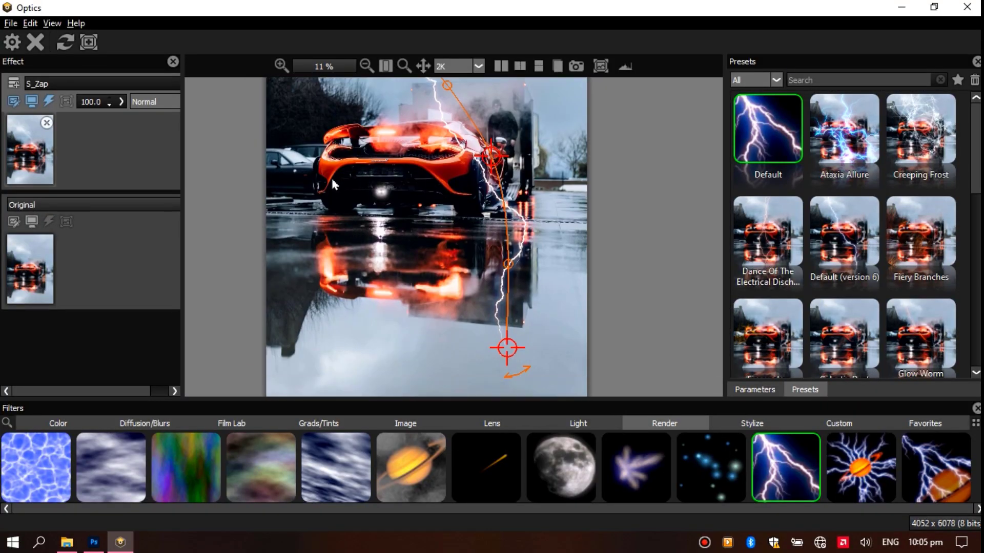
drag(330, 189, 315, 336)
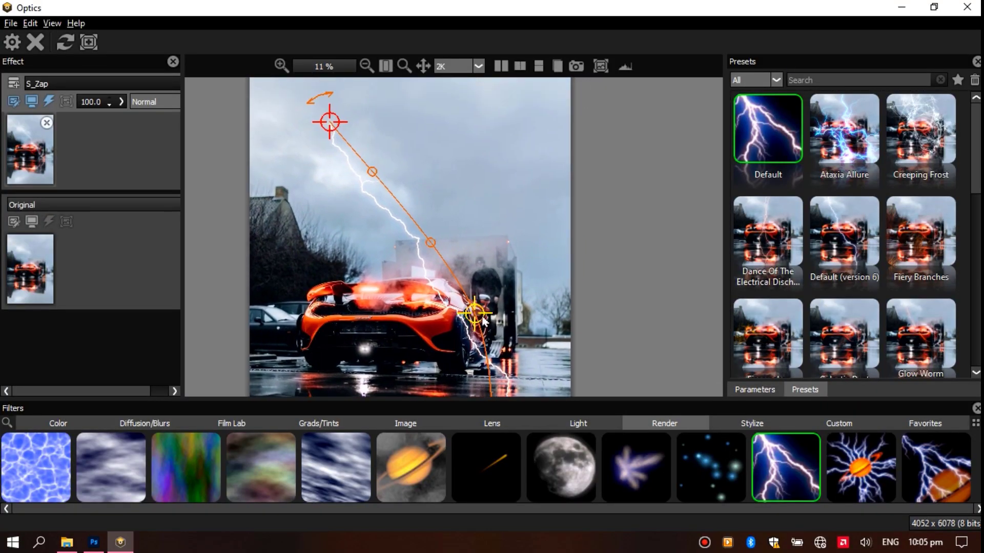
drag(476, 312, 488, 210)
scroll(479, 291, down, 3)
scroll(477, 291, up, 3)
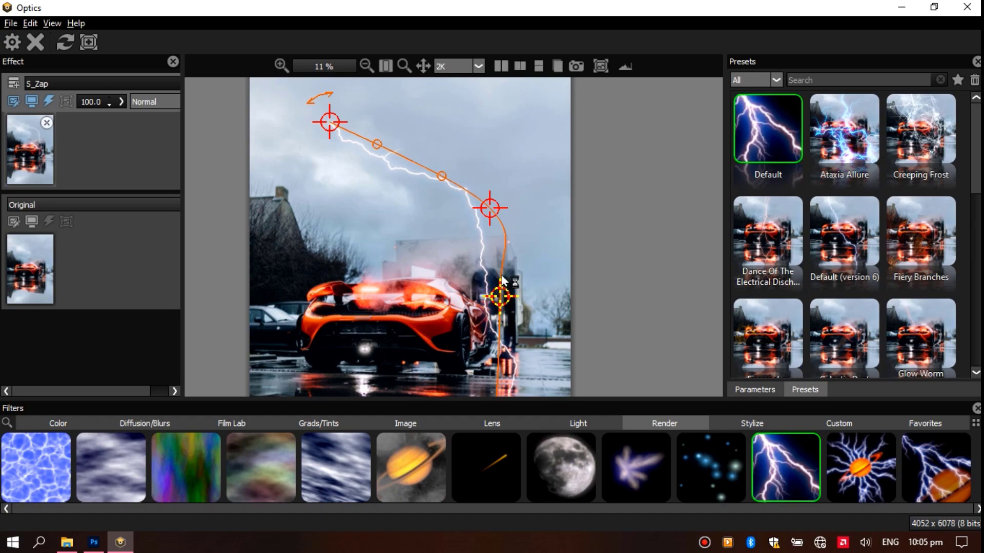
Shorten the lightning bolt by raising its lower control point and placing its end point at the sports car's right side.
scroll(504, 282, down, 3)
drag(462, 257, 467, 251)
scroll(465, 251, up, 3)
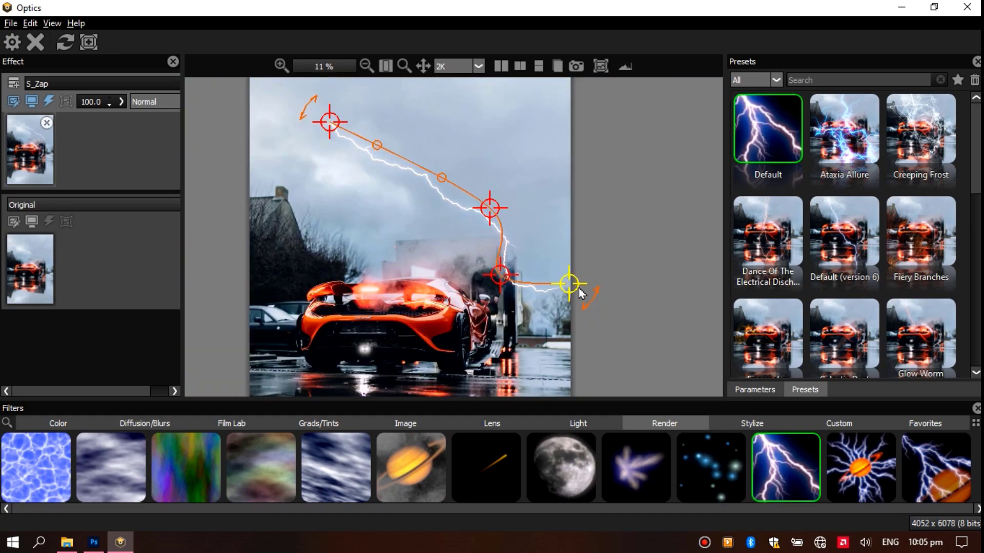
drag(568, 287, 488, 301)
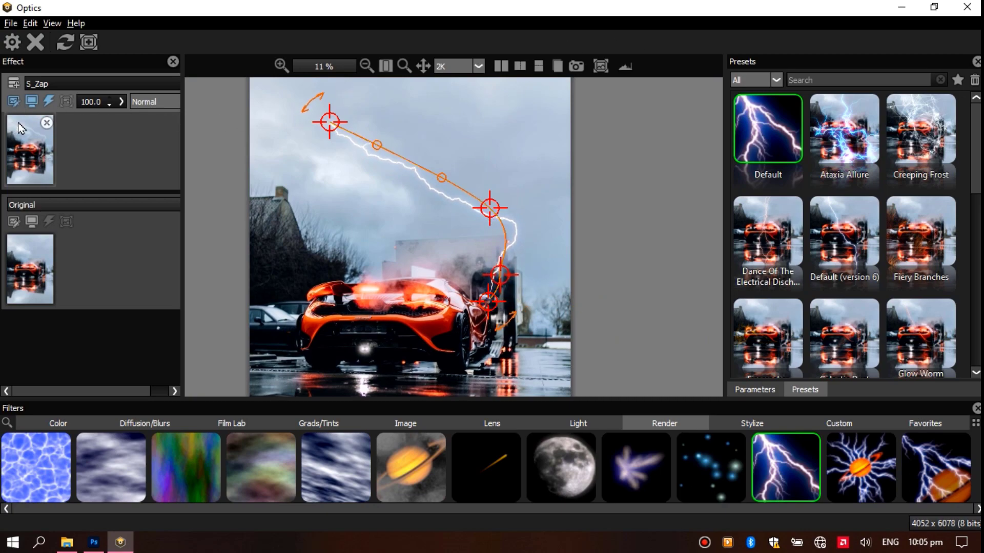
Add a new effect layer above S_Zap and apply the S_NightSky filter to it with the Default preset.
click(13, 83)
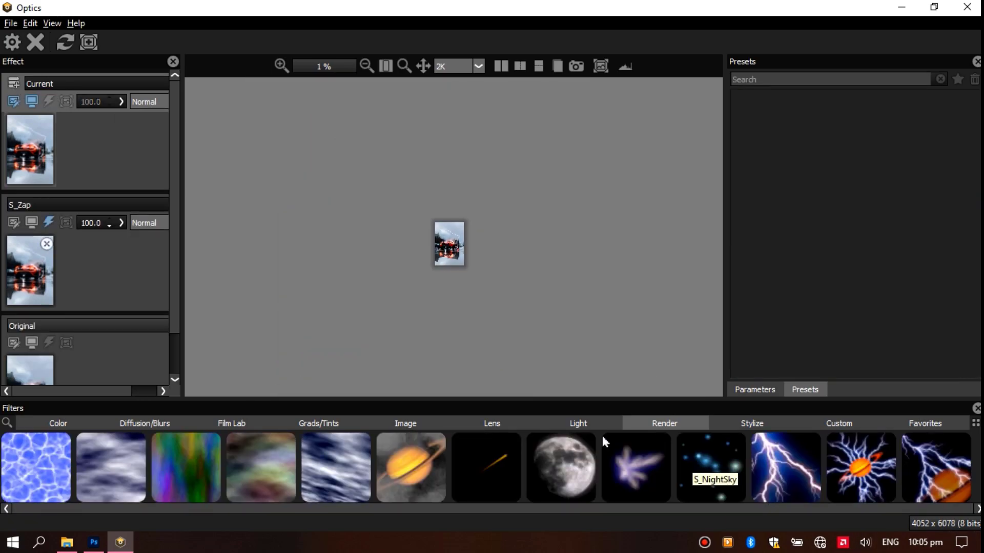
click(695, 477)
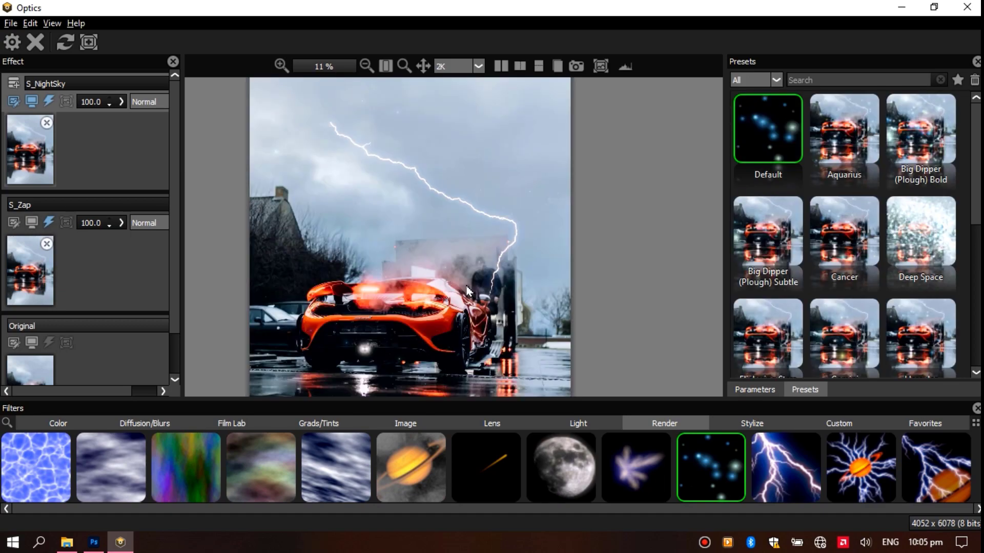
Show the S_NightSky parameters and switch the mode to Night Sky and back to Night Sky Locations.
click(755, 390)
click(872, 117)
click(865, 142)
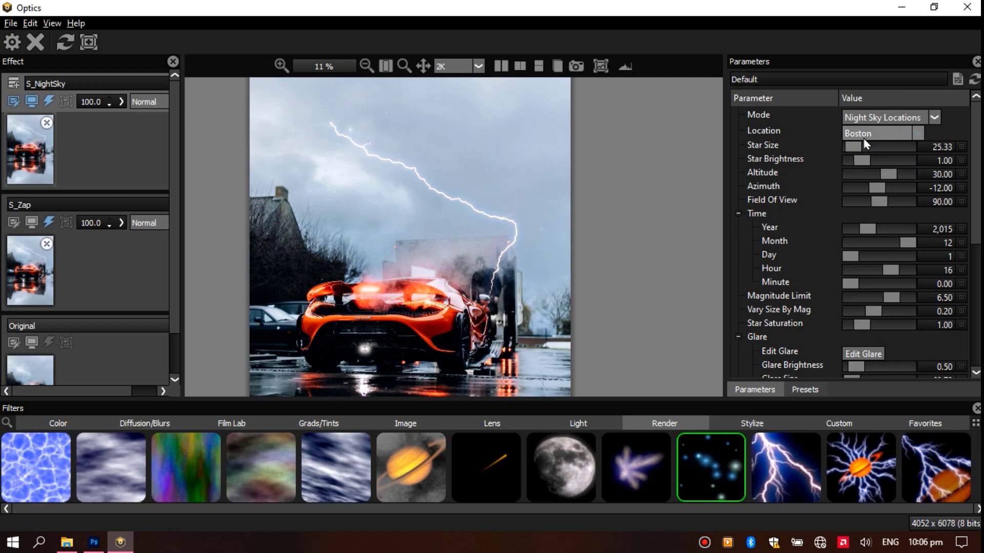
click(871, 118)
click(866, 128)
click(871, 117)
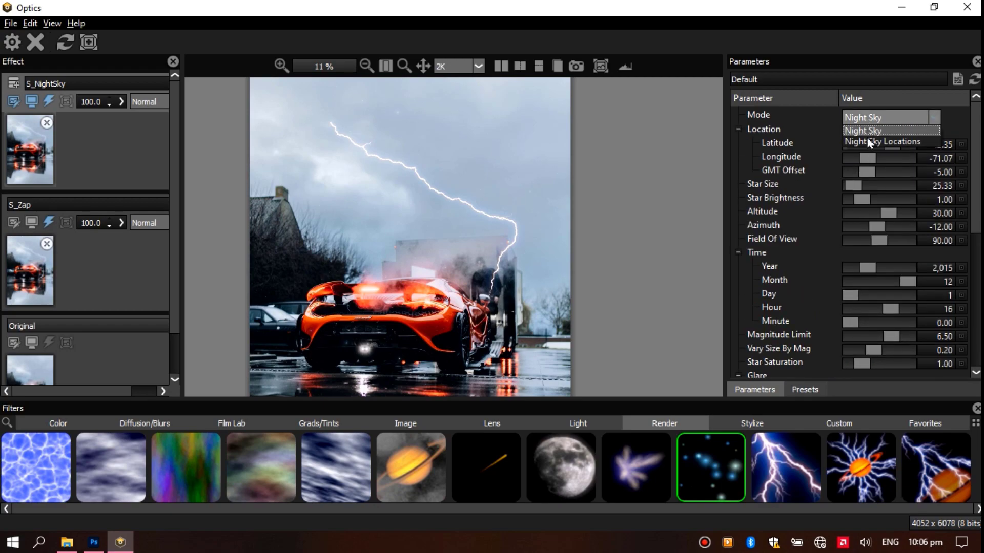
click(871, 141)
Set the night sky location to Anchorage and reduce the star size to 0.
click(877, 133)
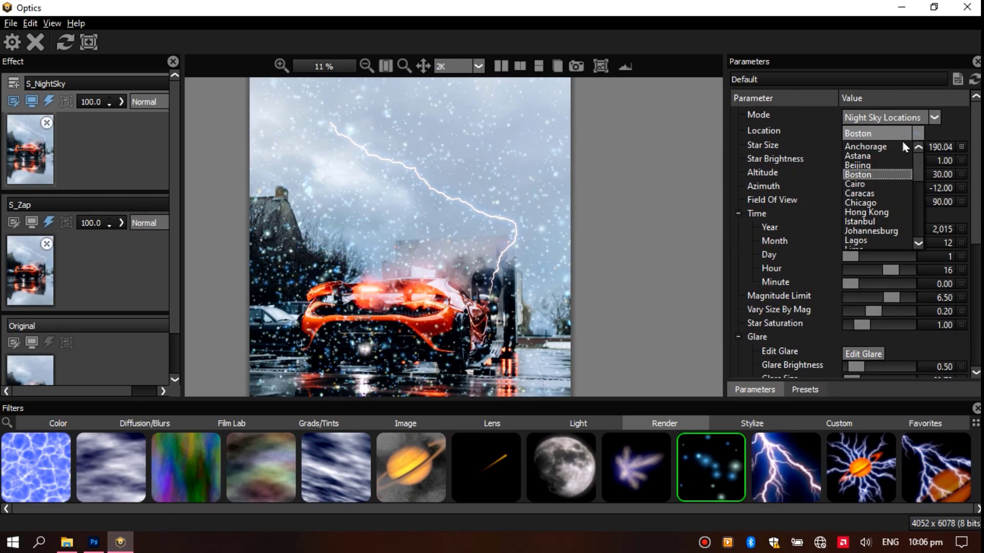
click(882, 147)
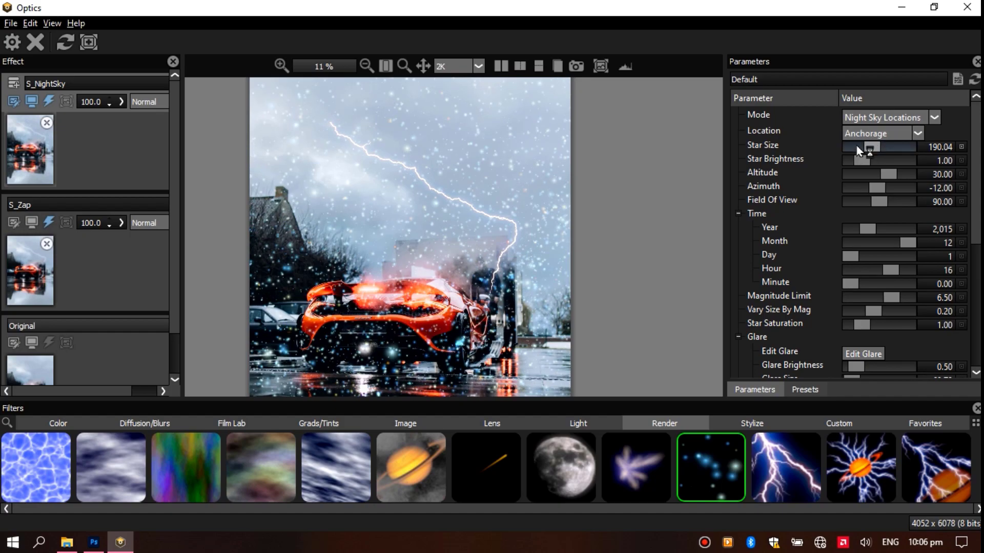
drag(856, 146, 844, 151)
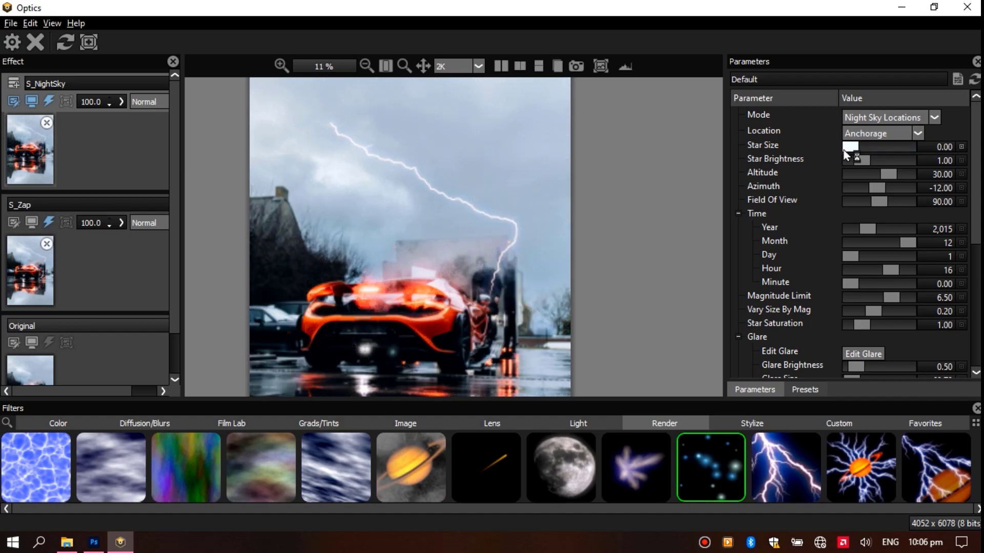
Try Warsaw and Sydney as the night sky location and lower the altitude to -90.
click(868, 133)
scroll(876, 215, down, 3)
click(871, 242)
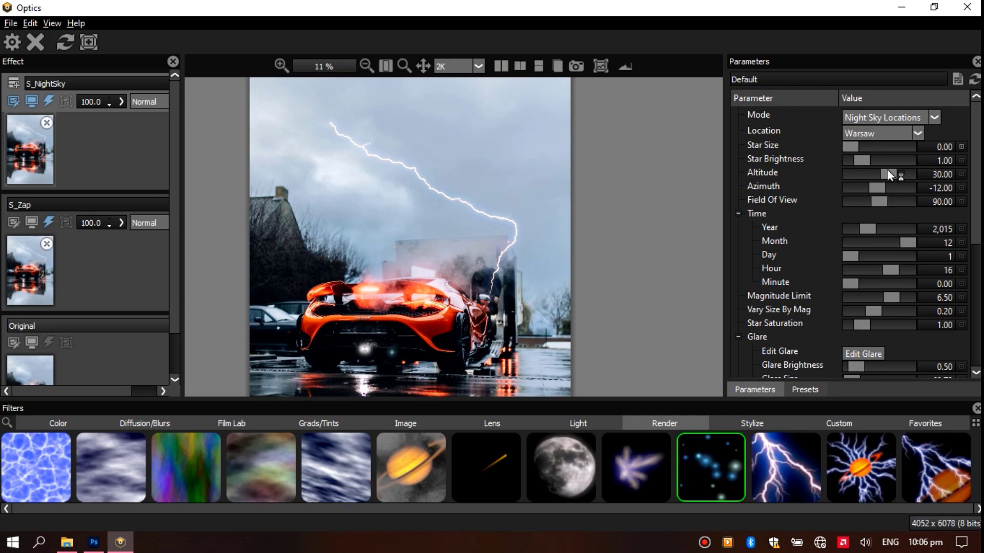
click(879, 133)
click(860, 204)
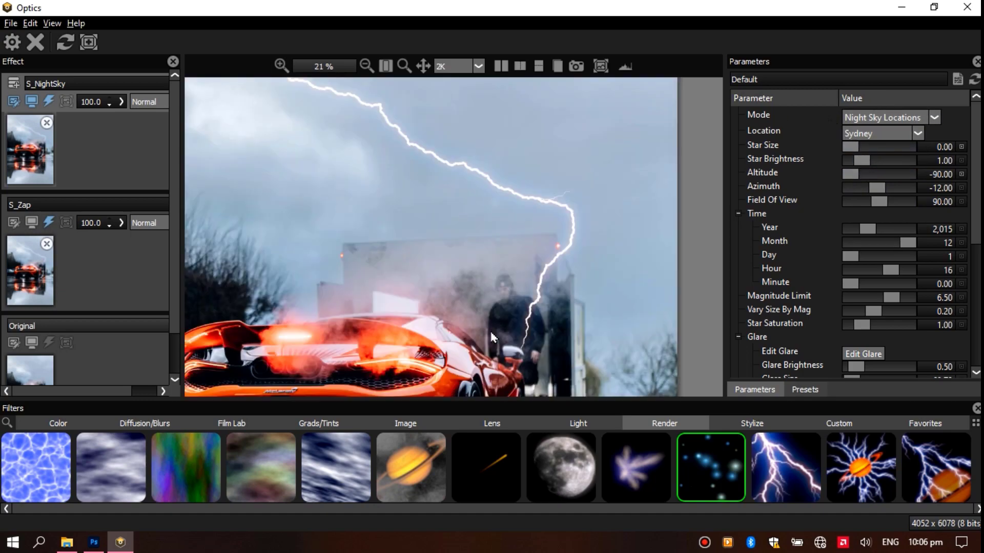
Add an effect layer above S_NightSky and place an S_Luna moon over the rear of the car.
click(14, 101)
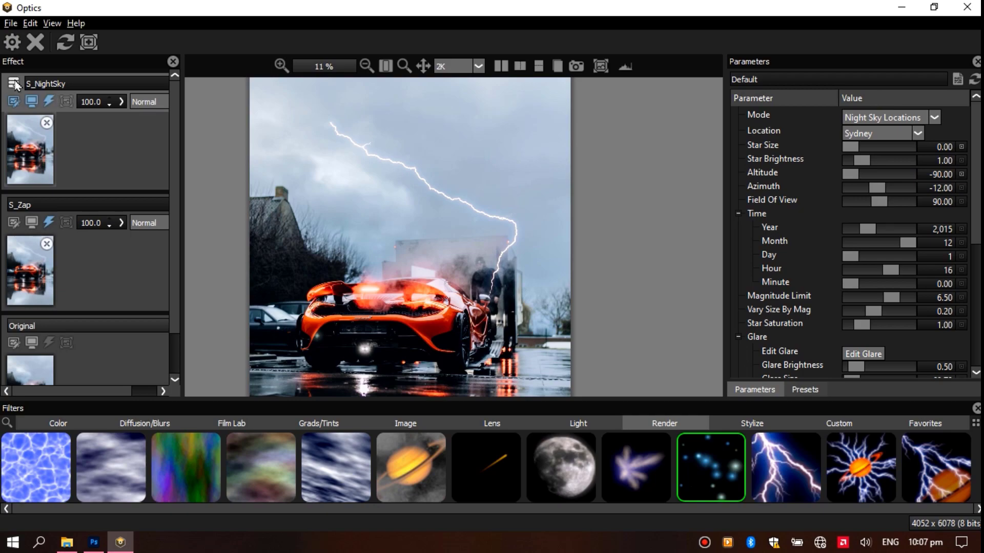
click(557, 484)
drag(330, 252, 299, 149)
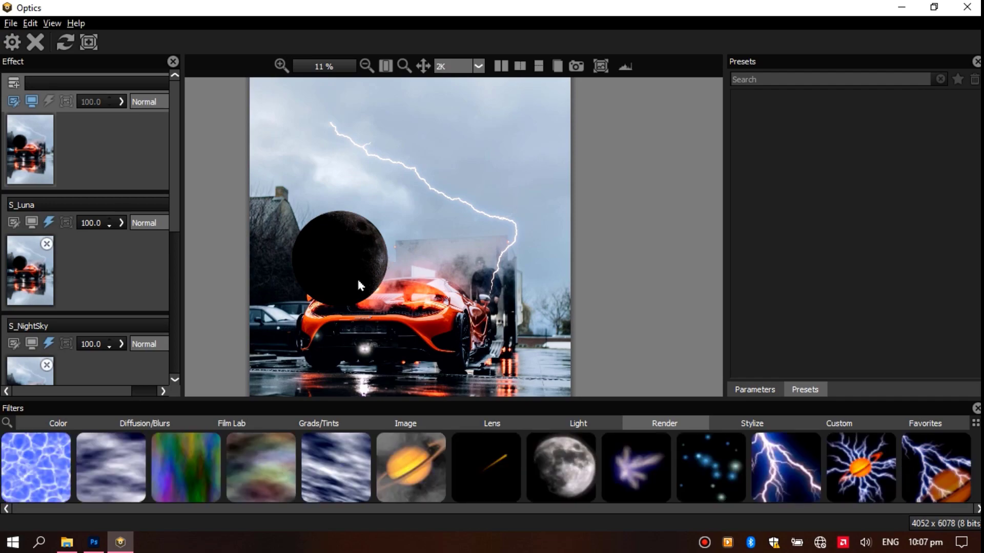
Apply a second S_Luna moon with the Default preset and move it into the sky at the photo's left edge.
click(573, 461)
drag(302, 170, 275, 153)
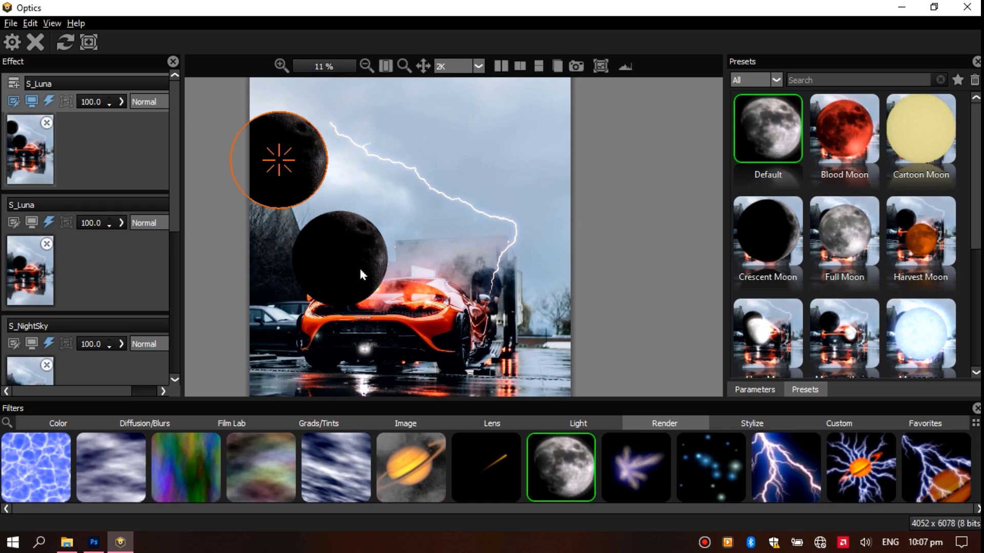
scroll(359, 266, up, 2)
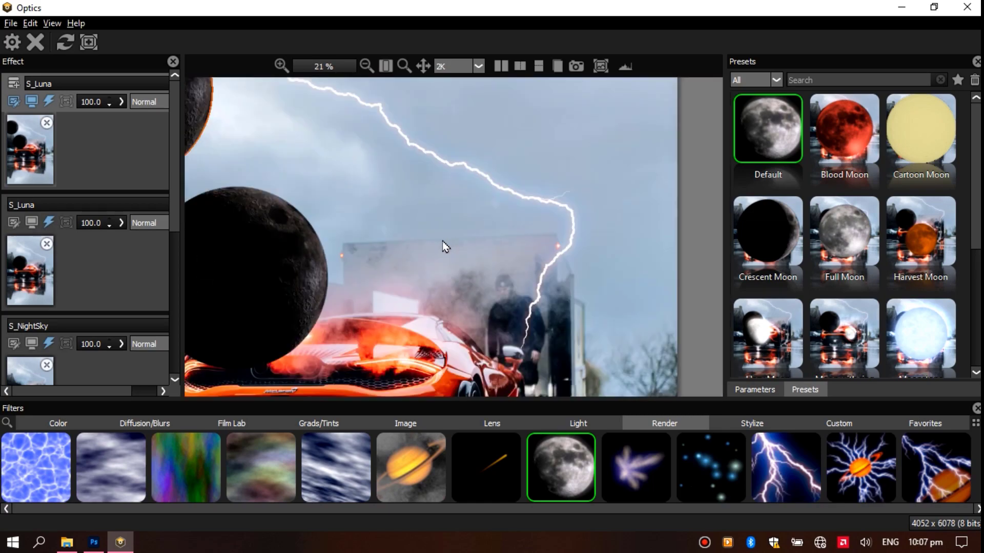
scroll(284, 260, down, 2)
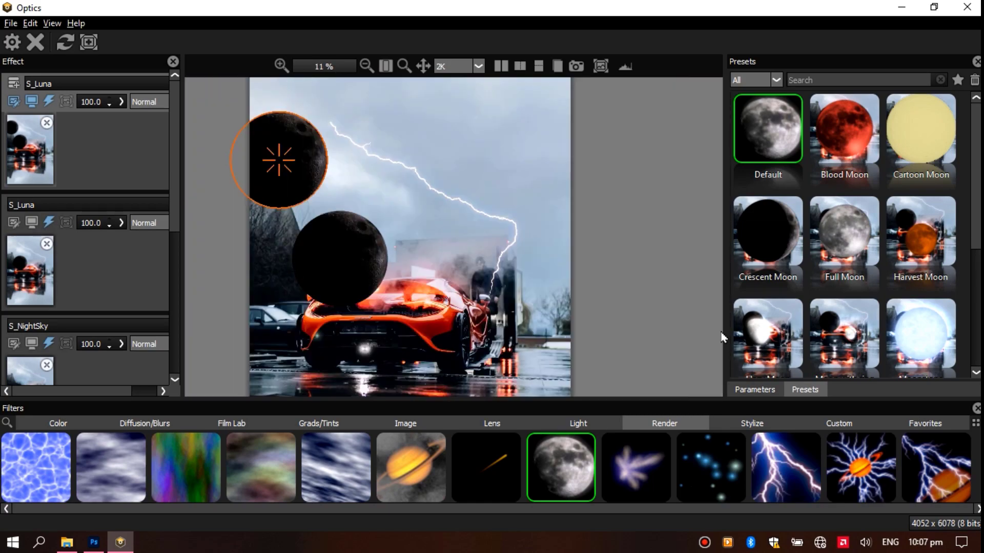
Show the second moon's parameters and undo both S_Luna effects with their added layers.
click(754, 389)
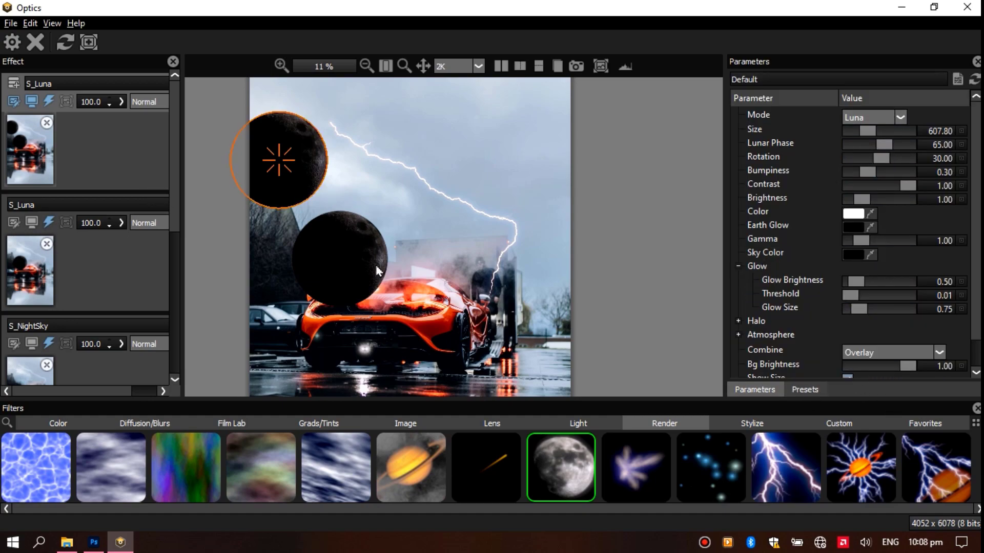
key(ctrl+z)
key(ctrl+z)
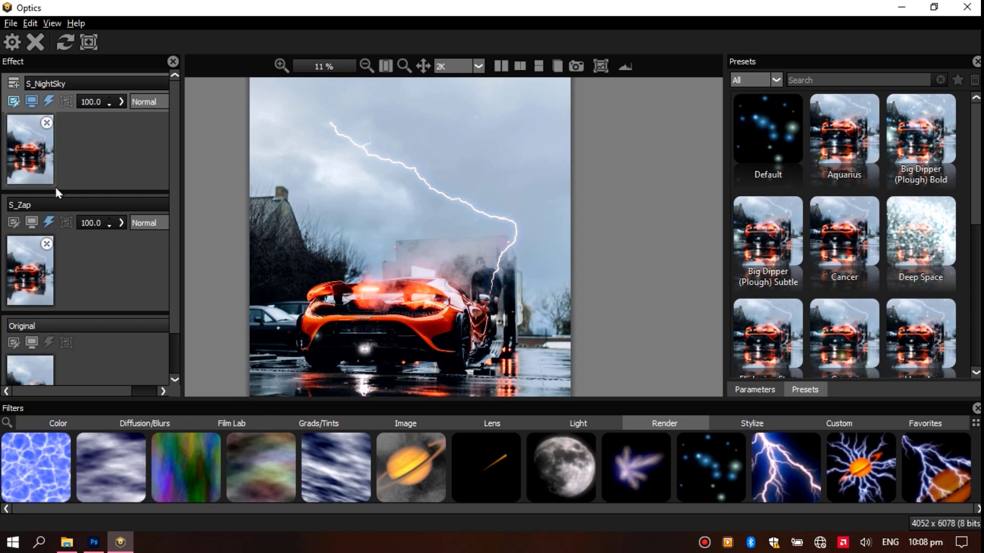
Replace the S_NightSky effect with the Develop filter and look through the other Color filters.
click(56, 423)
click(479, 462)
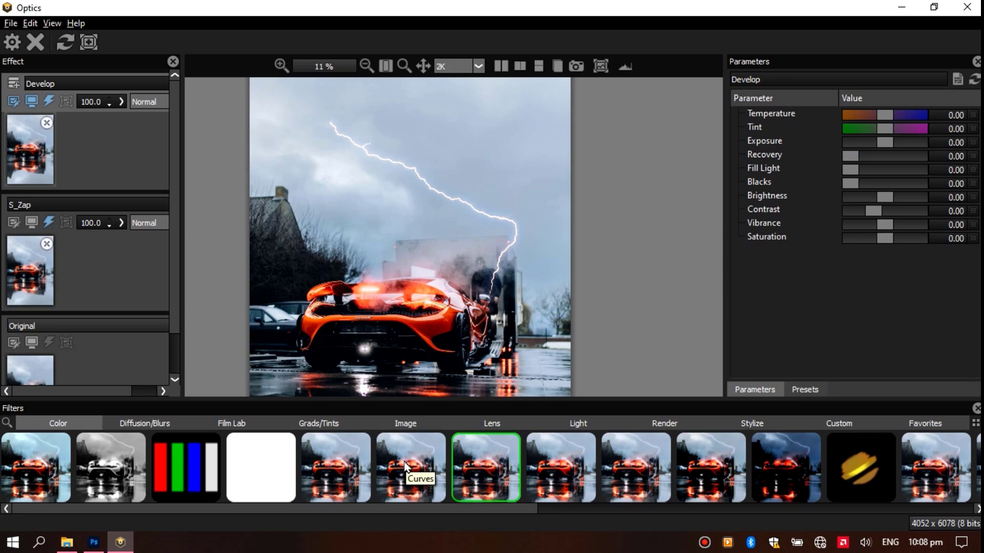
scroll(312, 332, down, 3)
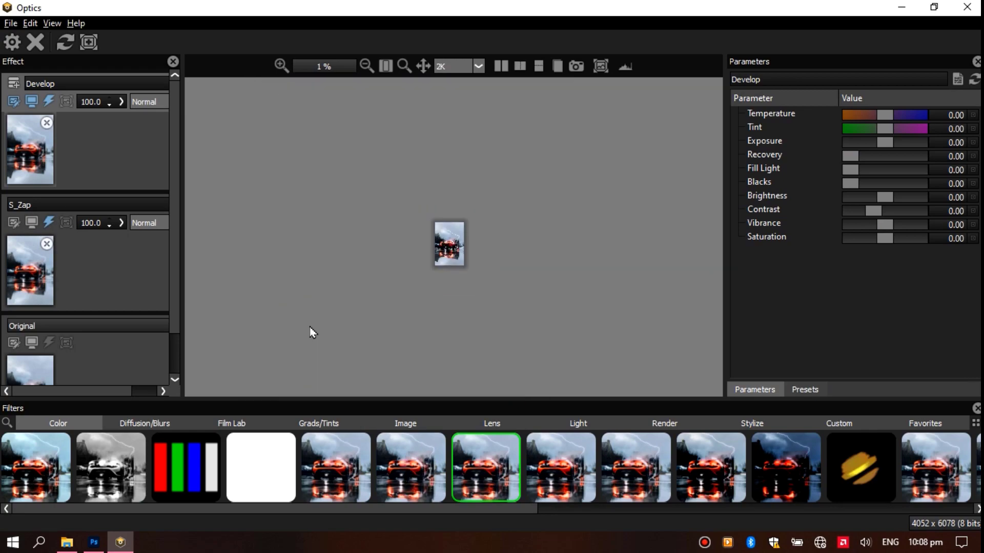
scroll(910, 476, down, 5)
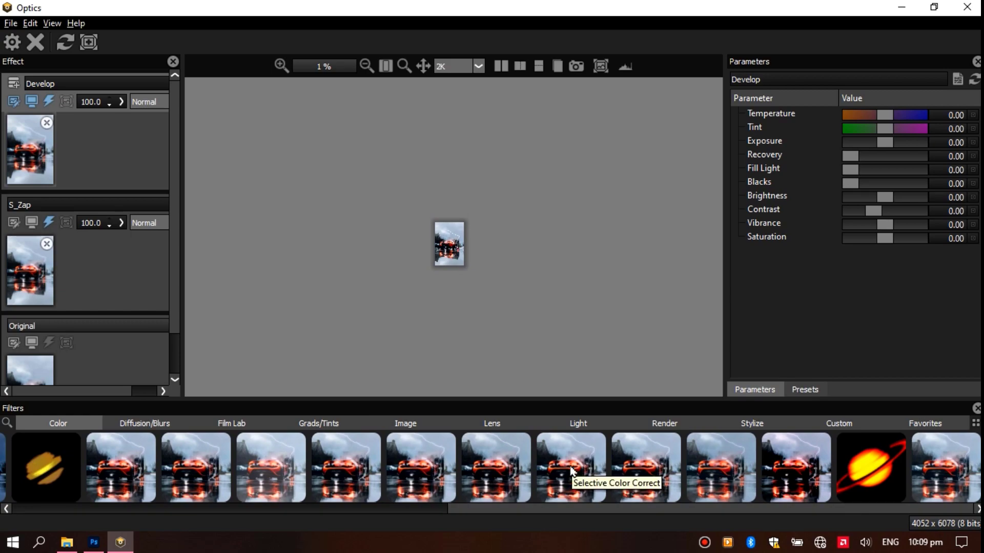
scroll(576, 199, up, 1)
scroll(563, 205, down, 1)
scroll(463, 226, up, 2)
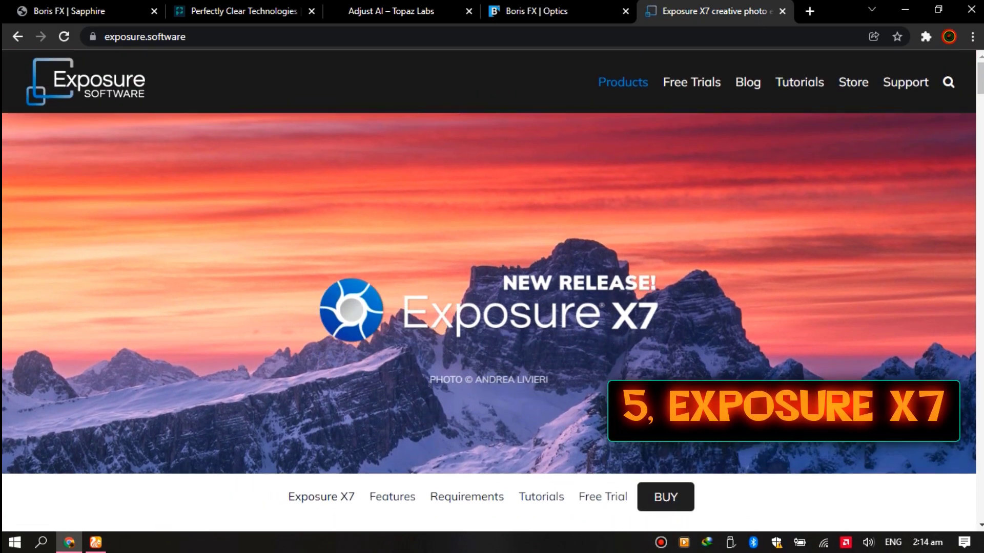
Read the introduction on the Exposure X7 web page and highlight its standalone editor and Photoshop/Lightroom plug-in support.
scroll(492, 287, down, 4)
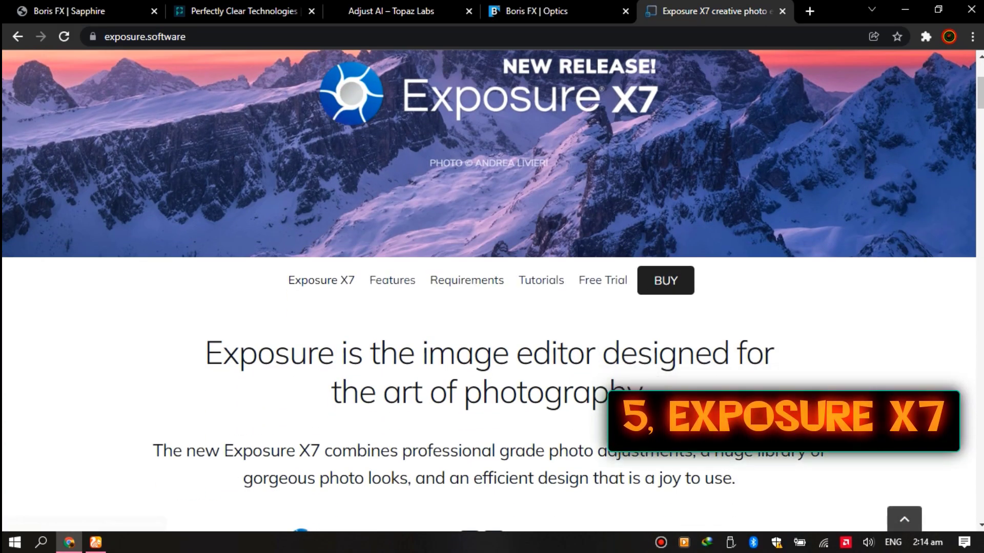
scroll(492, 287, down, 7)
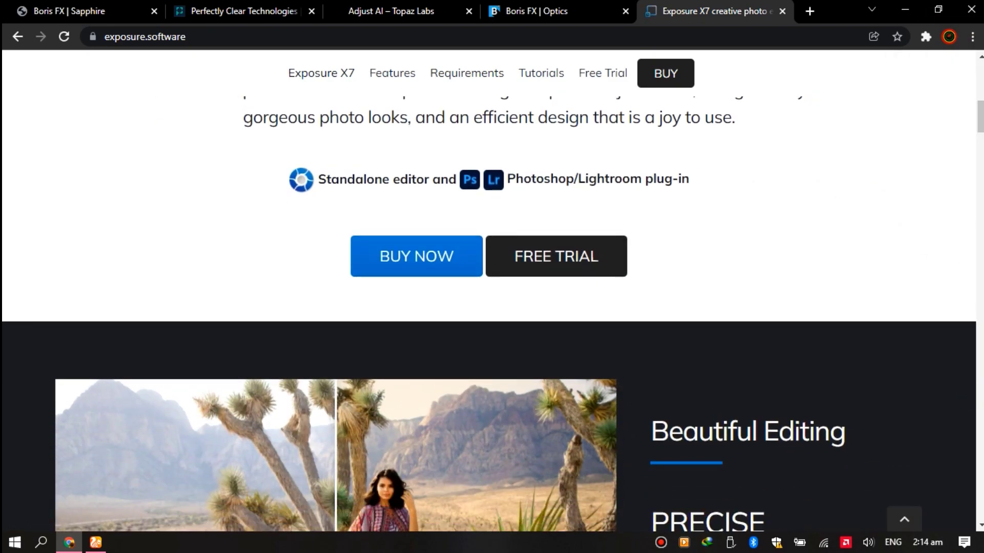
drag(318, 179, 399, 179)
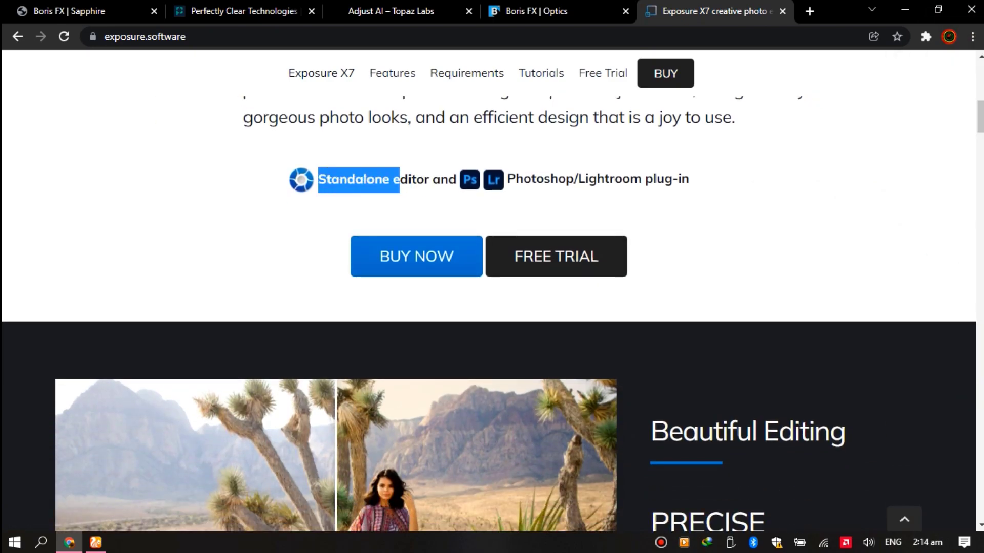
drag(523, 179, 557, 179)
Examine the precise adjustments, masking and layers, special effects and catalog-free sections of the Exposure X7 page.
scroll(558, 179, down, 1)
scroll(492, 307, down, 4)
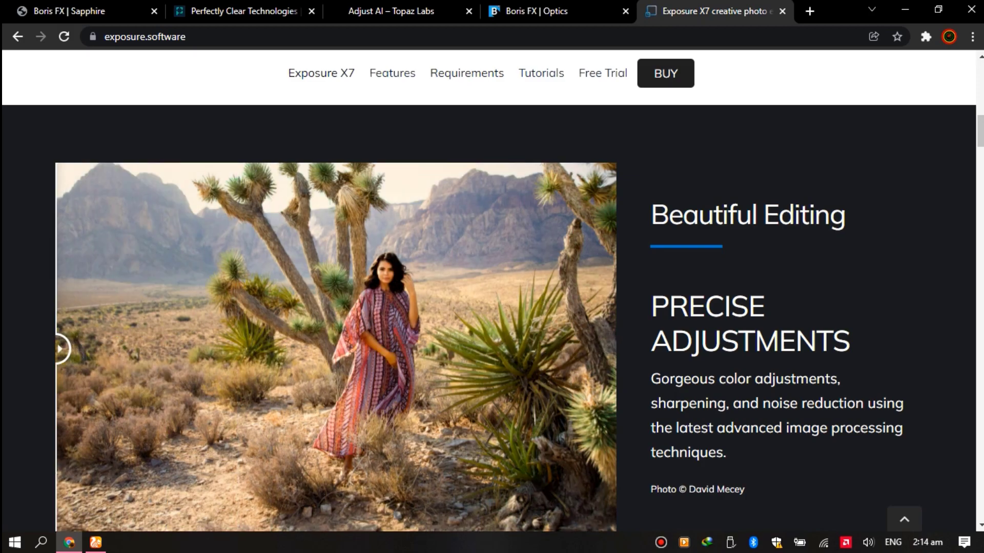
scroll(492, 307, down, 5)
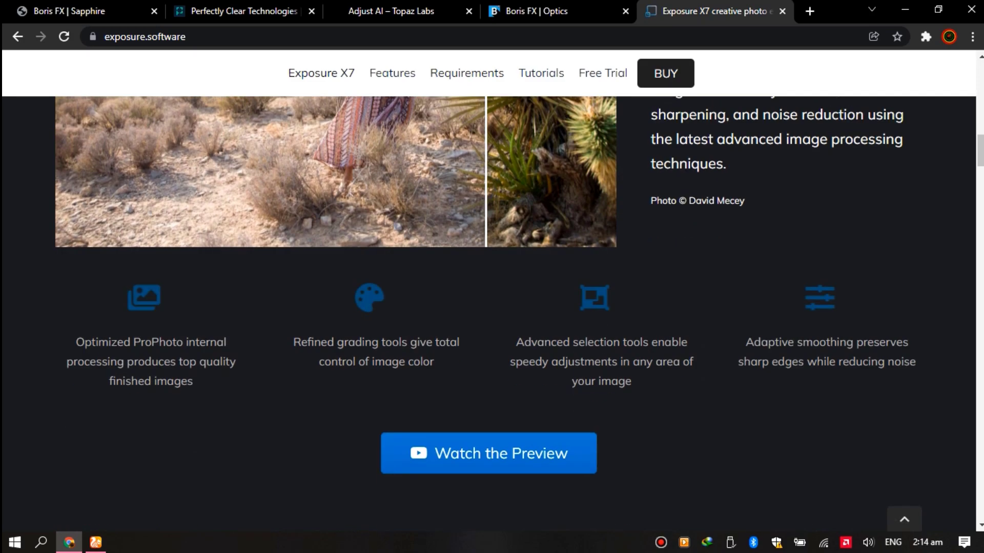
scroll(492, 308, down, 13)
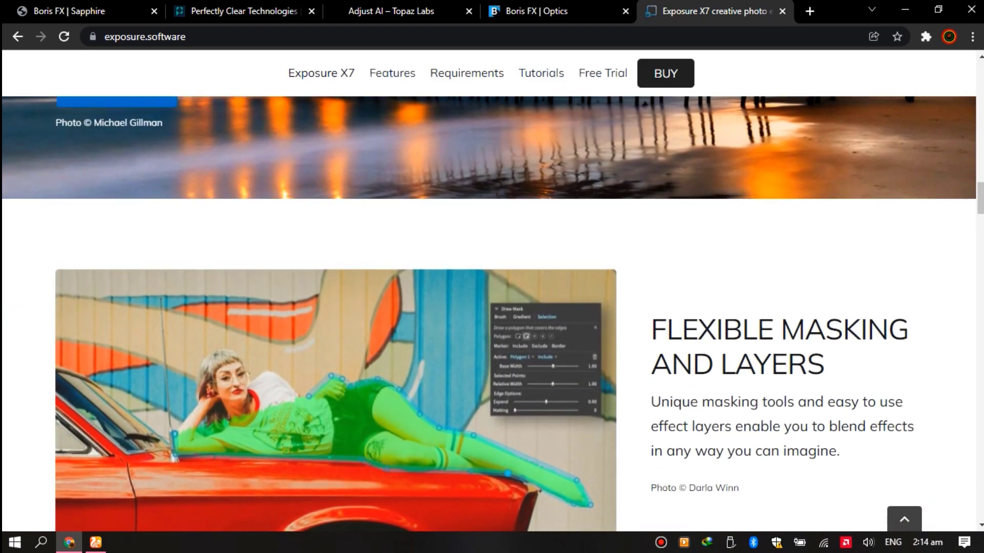
scroll(492, 308, down, 3)
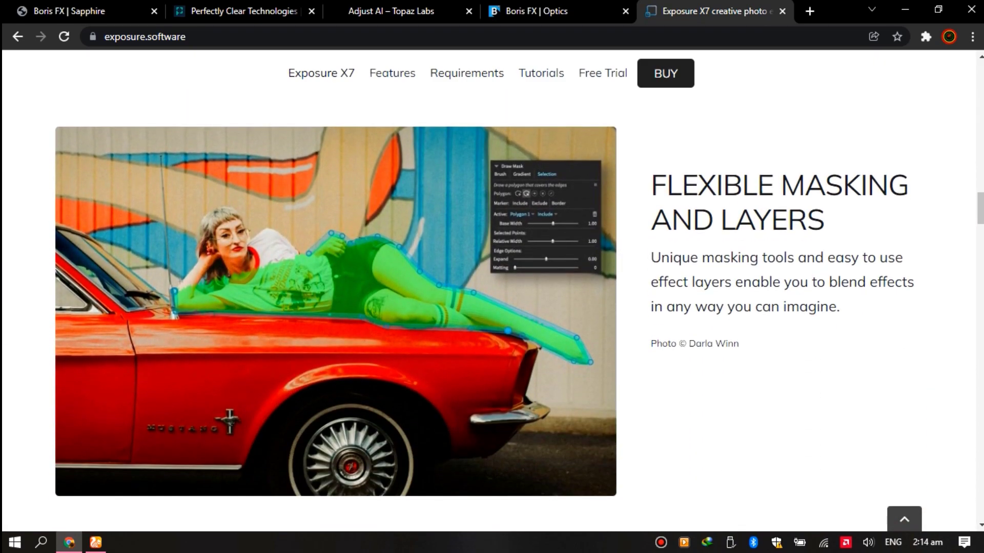
scroll(491, 308, down, 2)
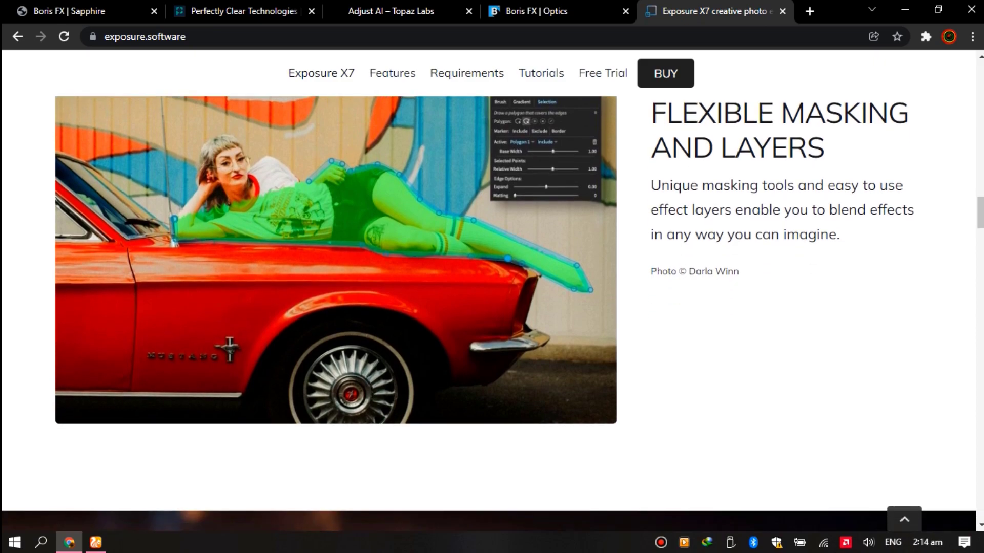
scroll(492, 307, down, 11)
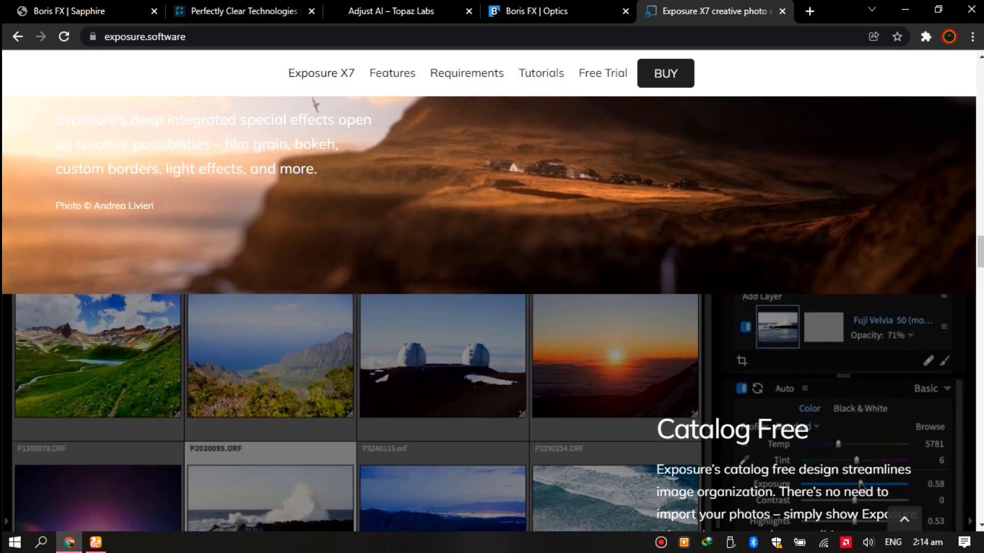
scroll(492, 308, down, 3)
scroll(316, 177, up, 5)
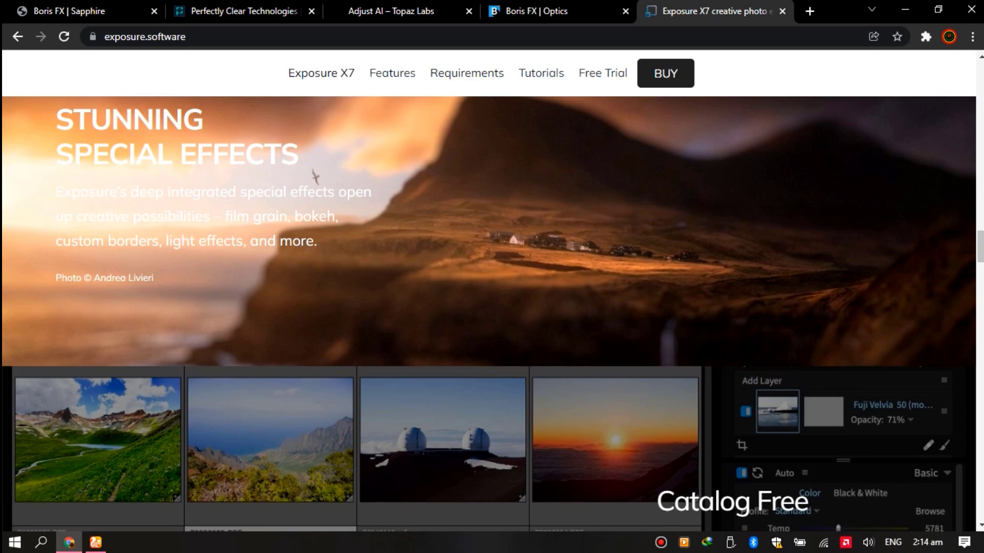
scroll(315, 177, down, 6)
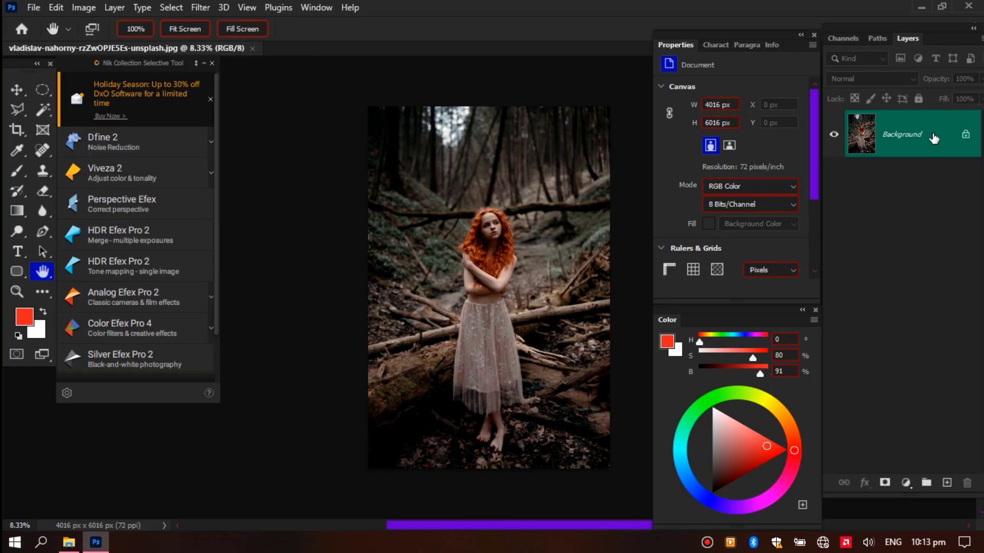
Switch to Photoshop, duplicate the Background layer of the forest portrait and open the copy in the Exposure X7 filter.
drag(902, 141, 947, 482)
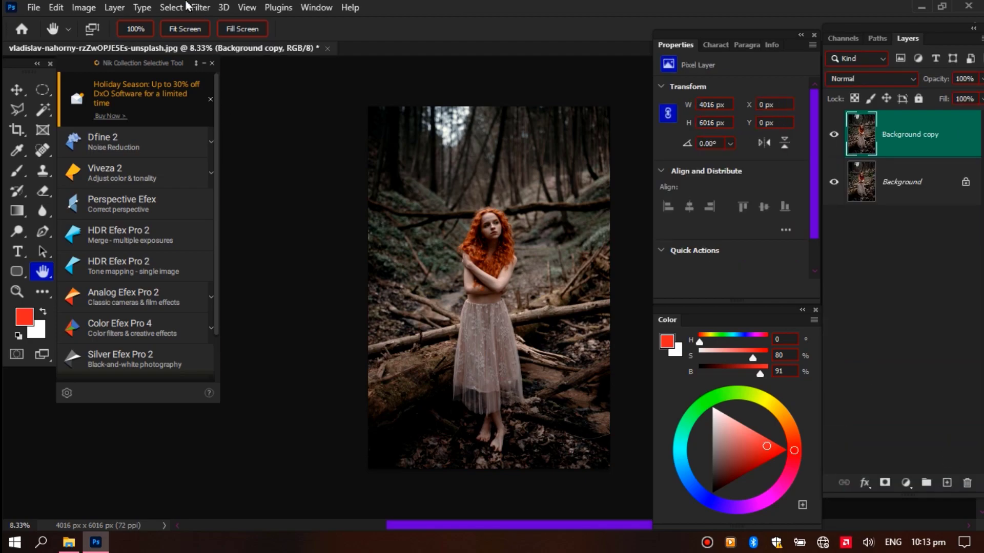
click(201, 7)
mouse_move(345, 306)
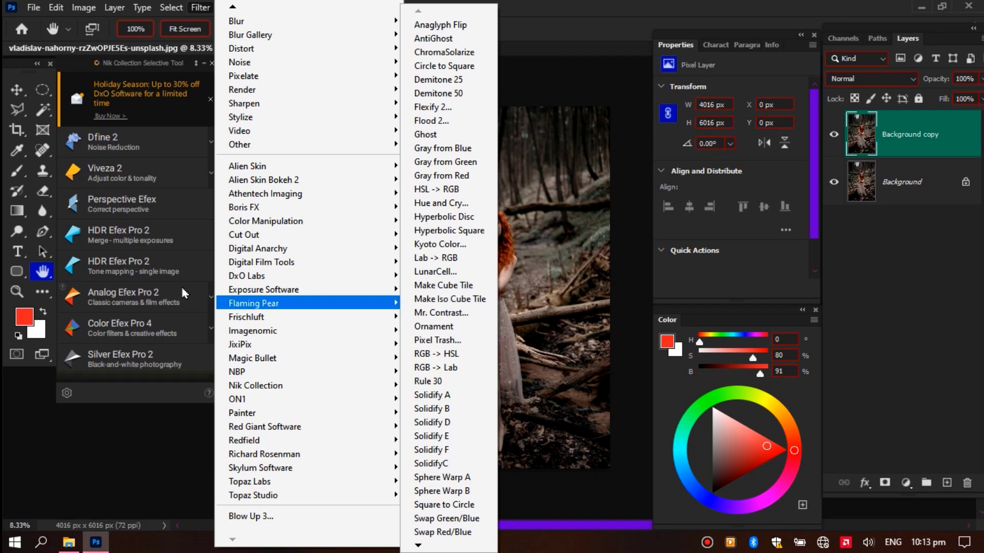
mouse_move(301, 297)
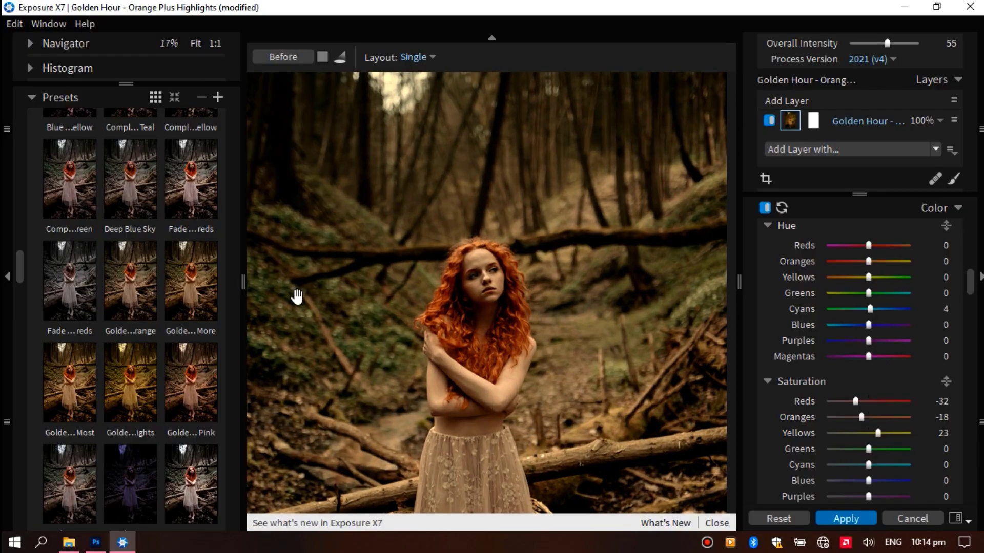
Reset the Golden Hour - Orange Plus Highlights look on the forest portrait.
click(33, 23)
mouse_move(14, 23)
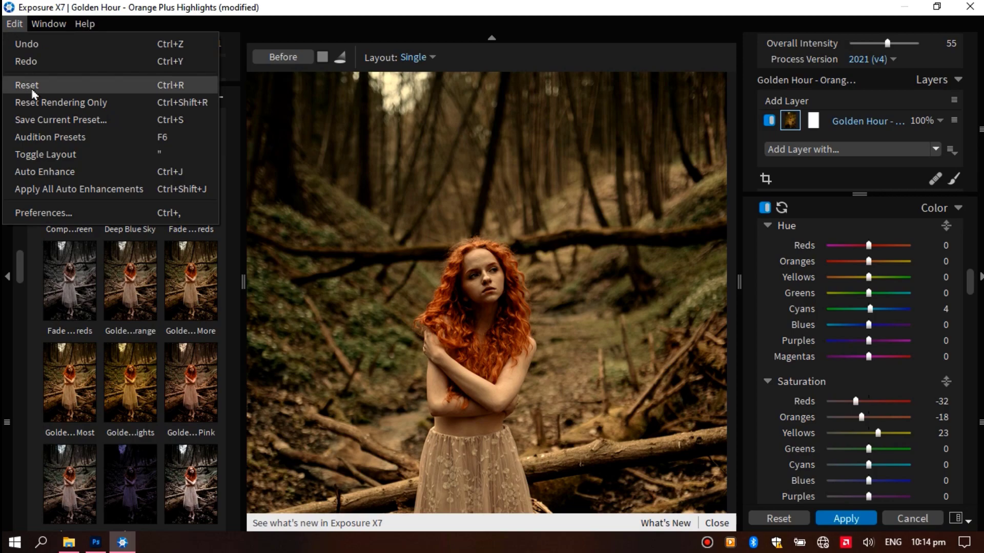
click(23, 84)
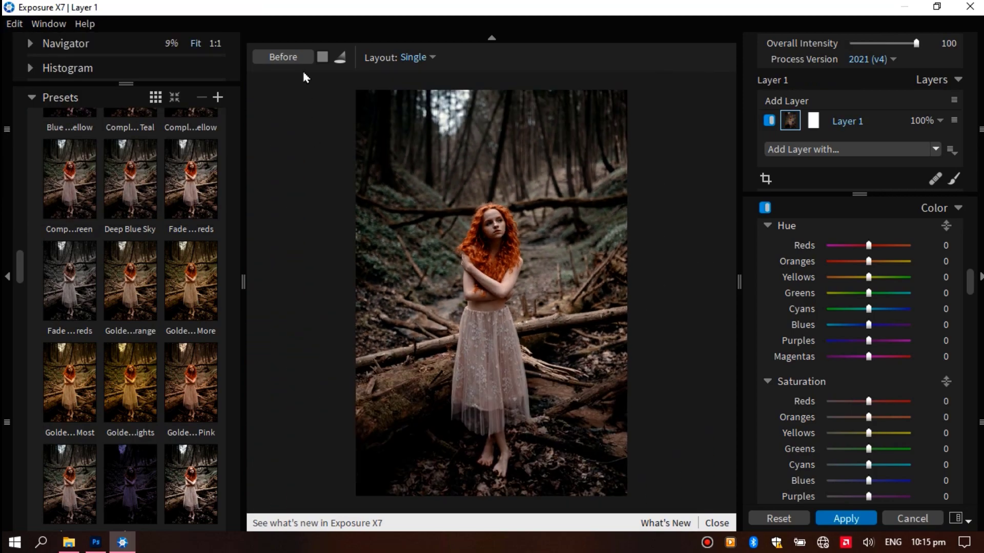
Split the forest portrait preview into side-by-side halves comparing the original and edited versions.
click(328, 55)
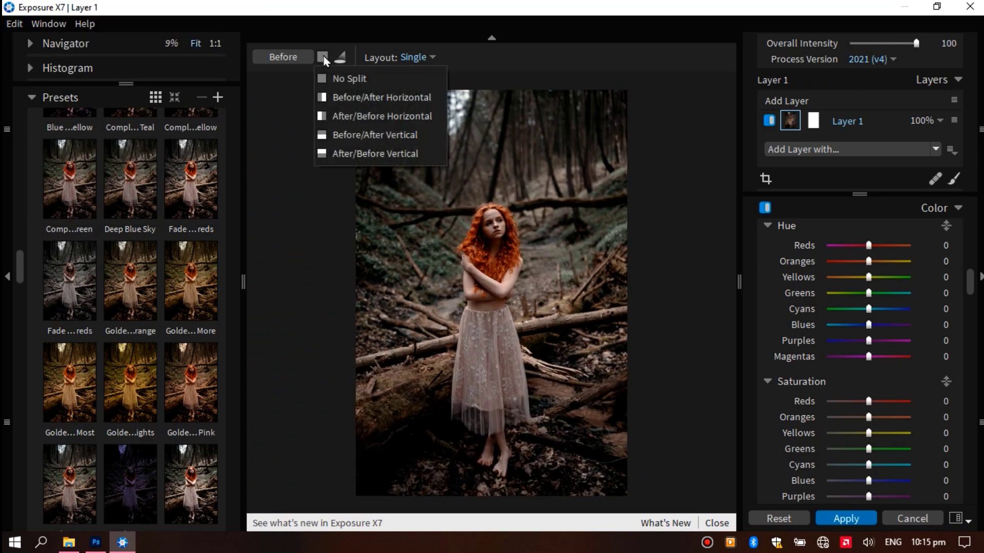
click(332, 97)
right_click(113, 229)
click(114, 229)
scroll(829, 352, up, 5)
scroll(829, 352, up, 5)
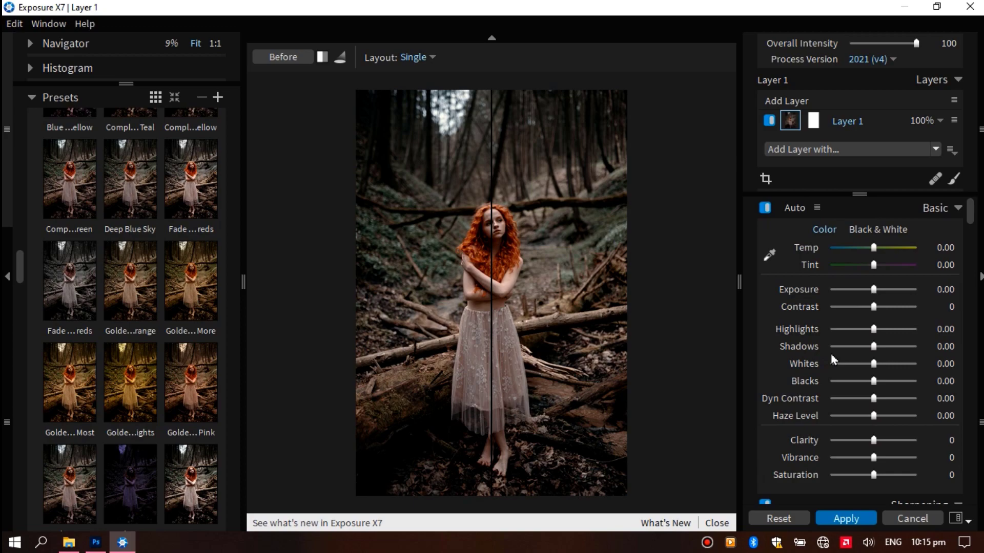
click(213, 220)
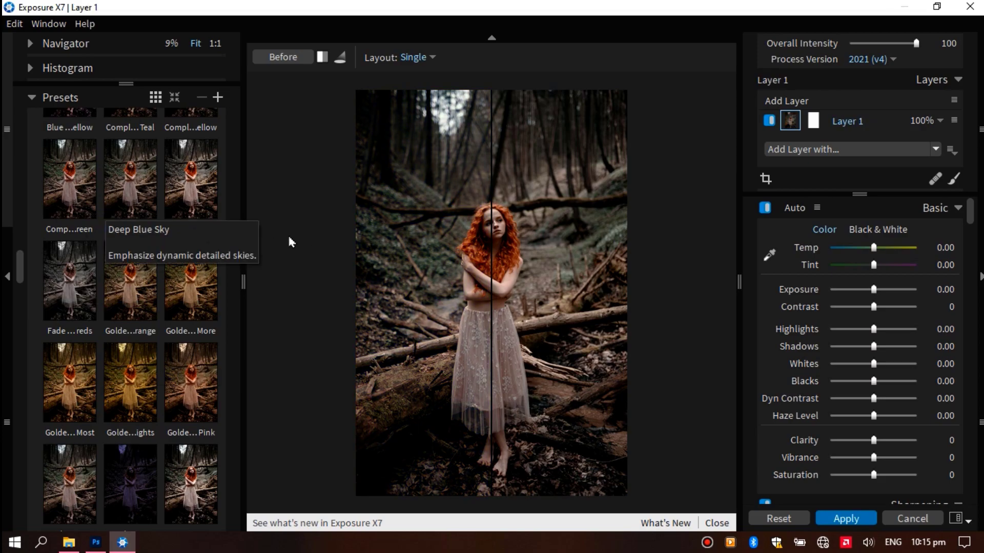
Try the Print Film (mild) cross-processing preset on the forest portrait and compare the split halves up close.
scroll(76, 308, down, 2)
scroll(77, 333, down, 8)
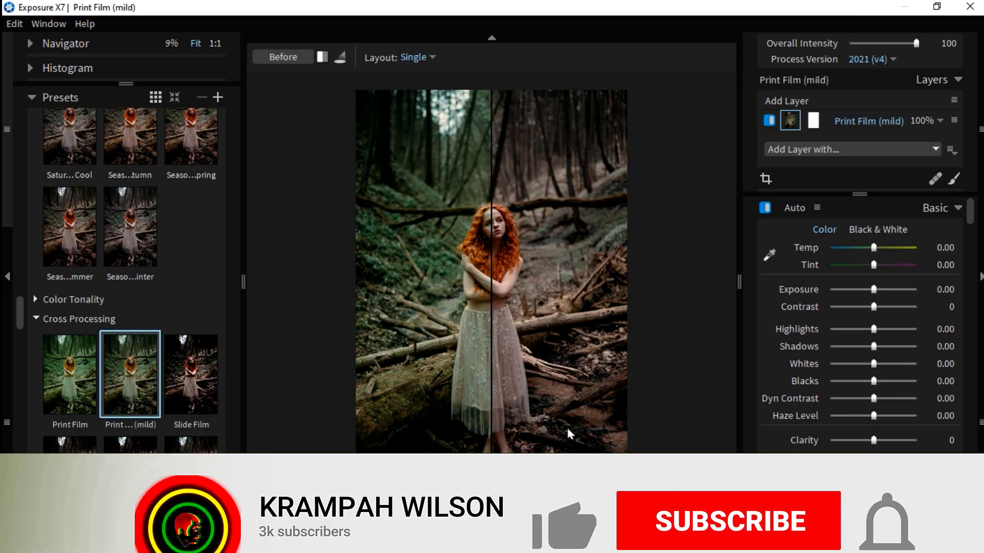
scroll(570, 435, up, 1)
scroll(513, 308, up, 1)
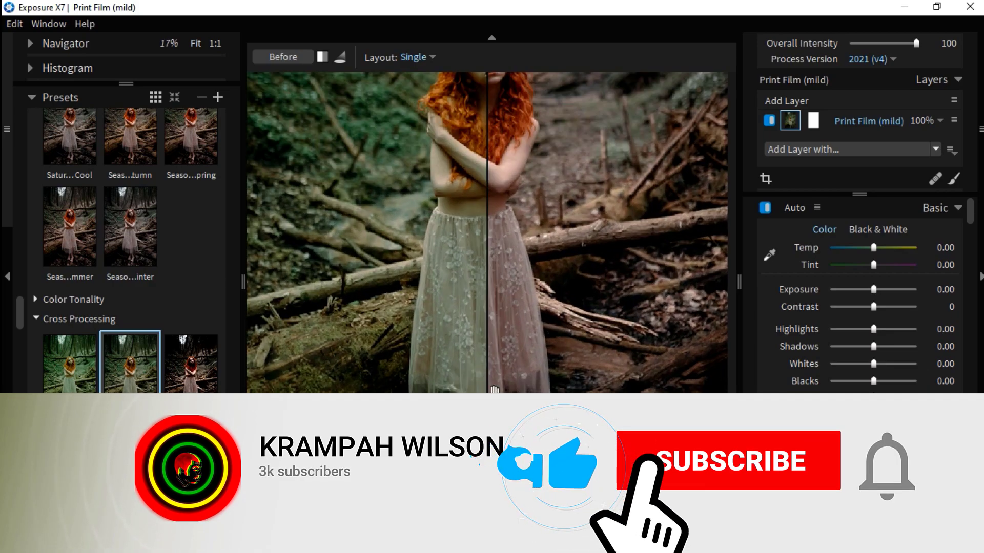
Give the forest portrait the Seasons - Autumn preset and compare the dress and background up close.
click(130, 136)
scroll(131, 205, up, 1)
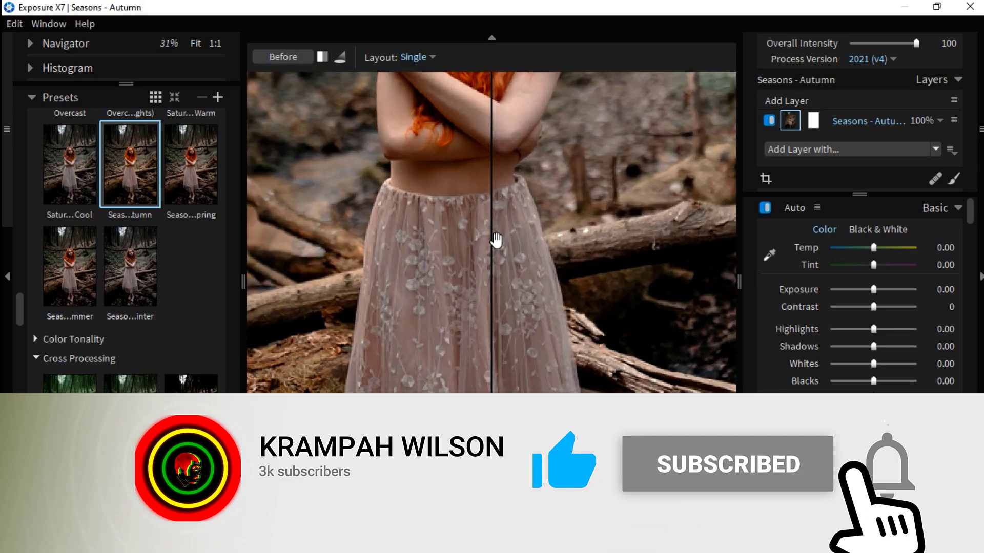
scroll(498, 241, down, 2)
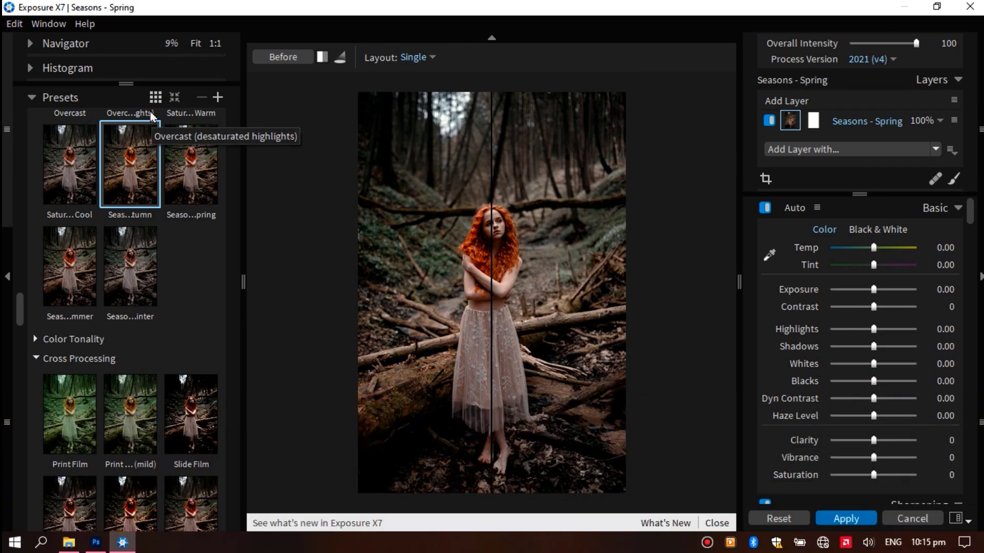
scroll(116, 233, down, 1)
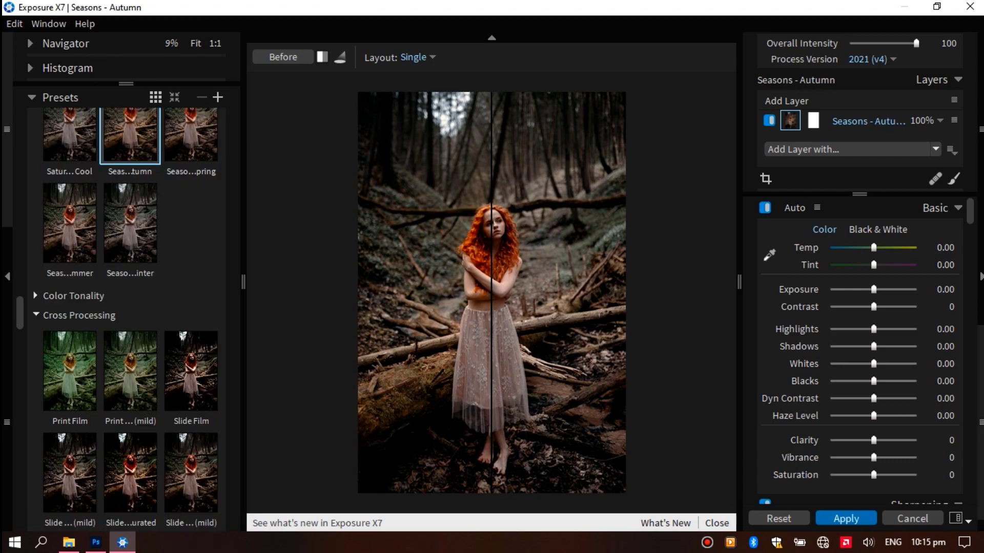
Look through the Color adjustments of the Autumn look, view the Advanced Color Editor and close it.
scroll(845, 316, down, 3)
scroll(846, 316, down, 5)
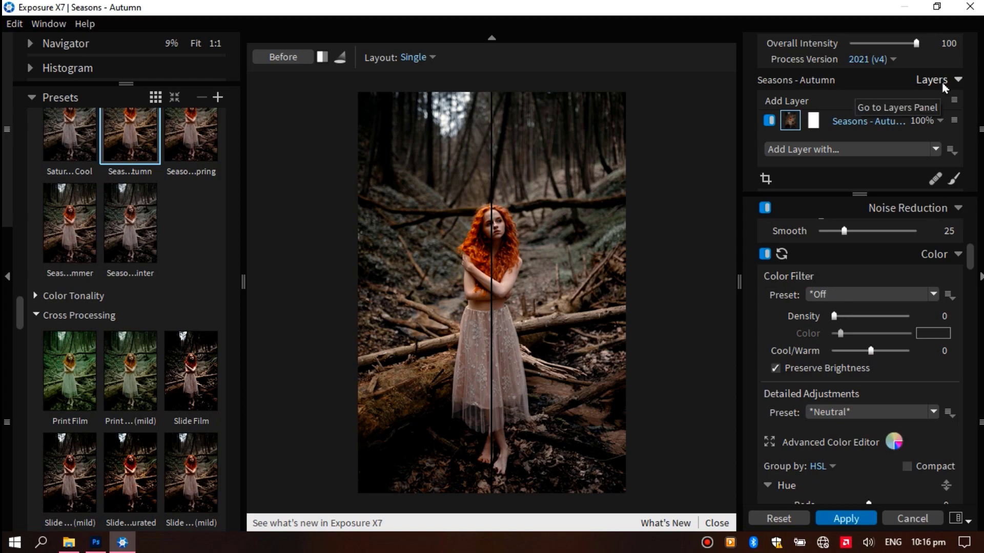
scroll(878, 358, down, 10)
scroll(880, 367, up, 5)
click(894, 355)
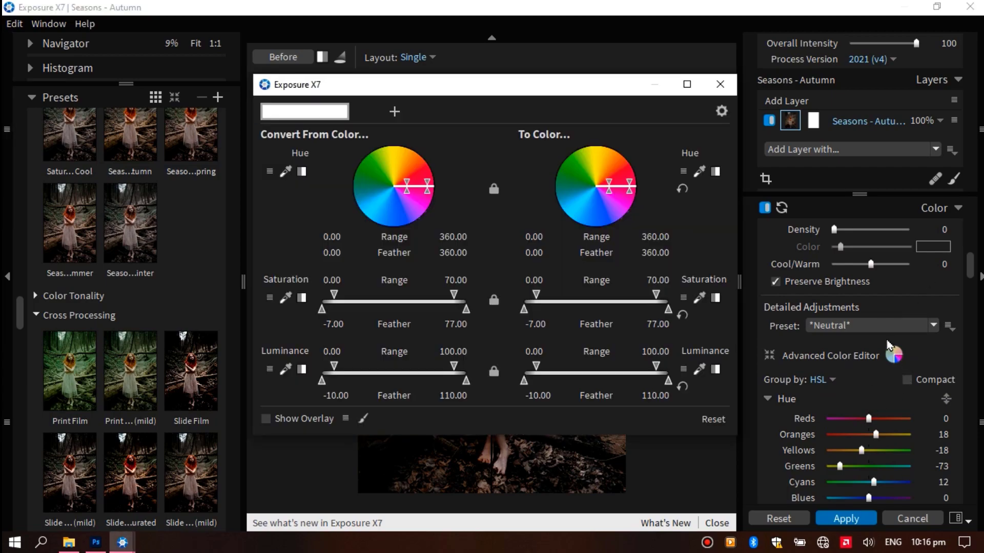
click(720, 84)
Show the detailed HSL color adjustments in compact layout.
click(907, 380)
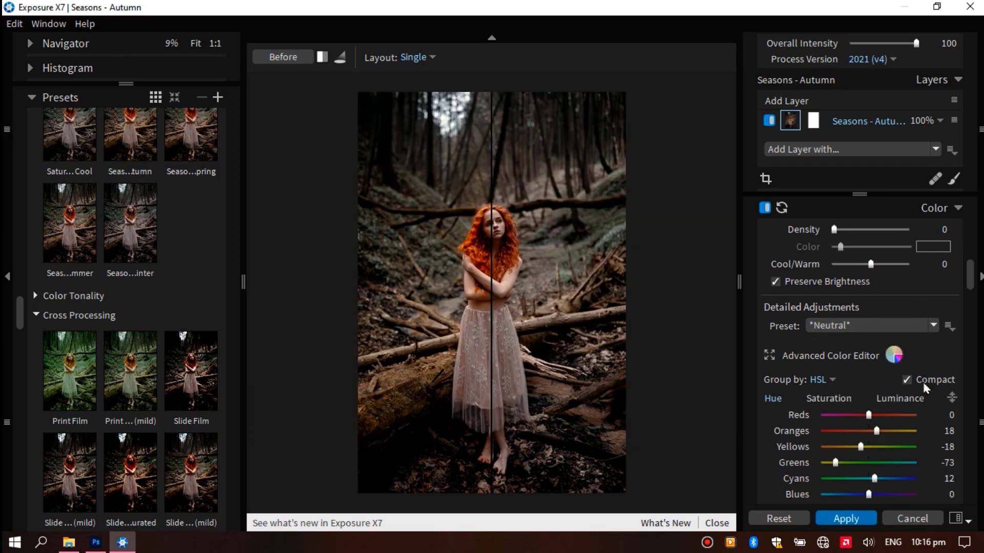
click(952, 398)
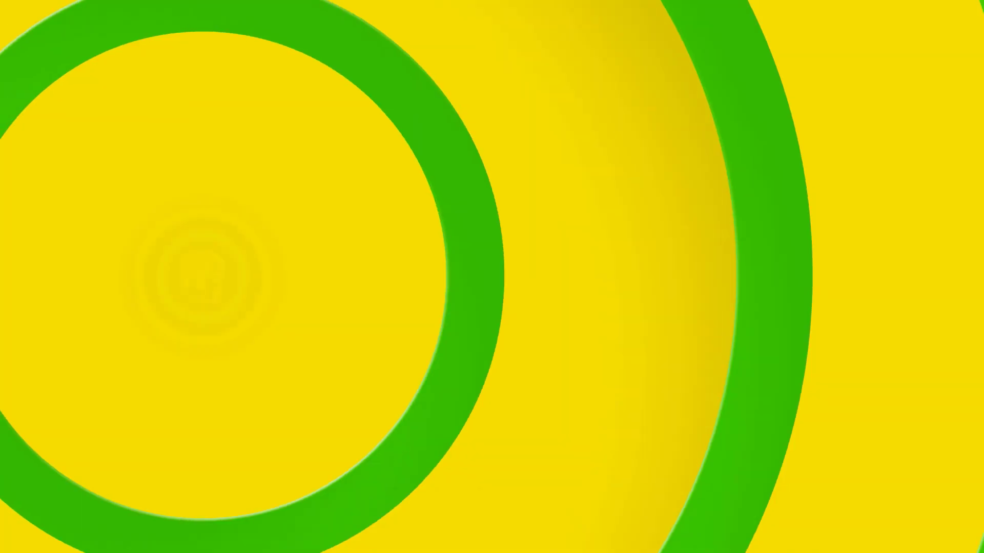